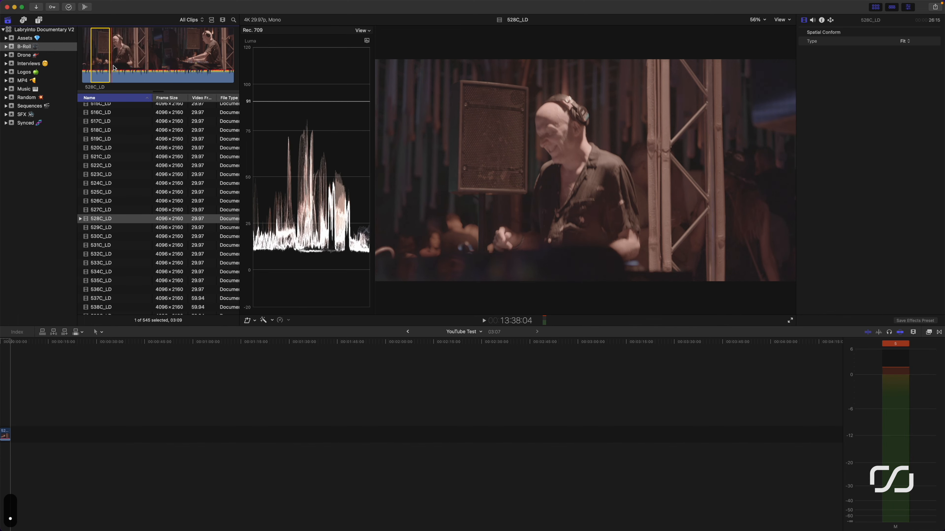
# Mark a range 06:12 long in clip 528C_LD and append it to the YouTube Test timeline.
pyautogui.press('i')
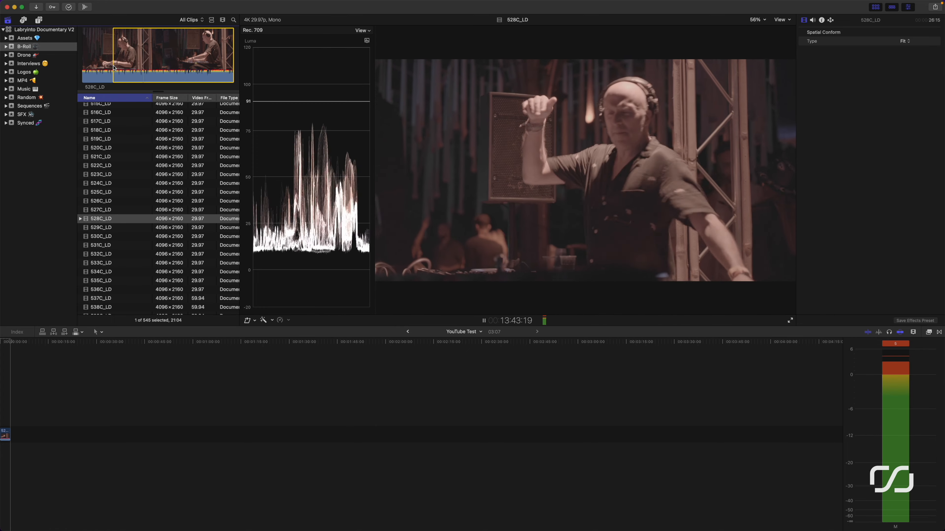
pyautogui.press('o')
pyautogui.press('space')
pyautogui.press('e')
pyautogui.press('space')
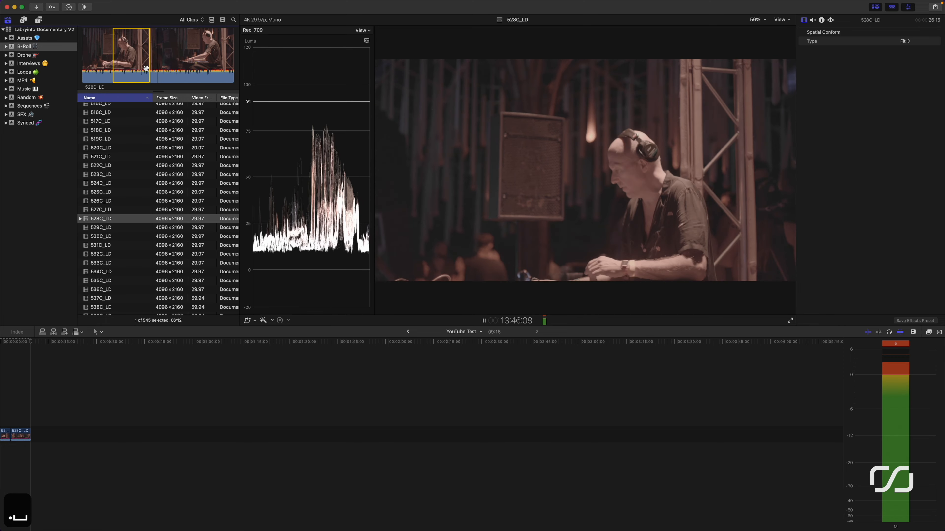
# Mark a 05:21 range around the middle of clip 528C_LD and append it to the timeline.
pyautogui.press('i')
pyautogui.press('i')
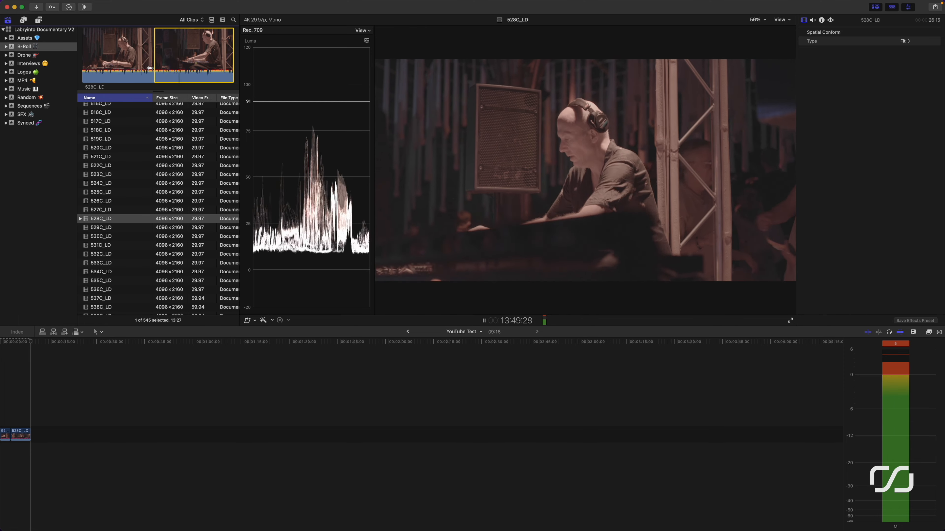
pyautogui.press('o')
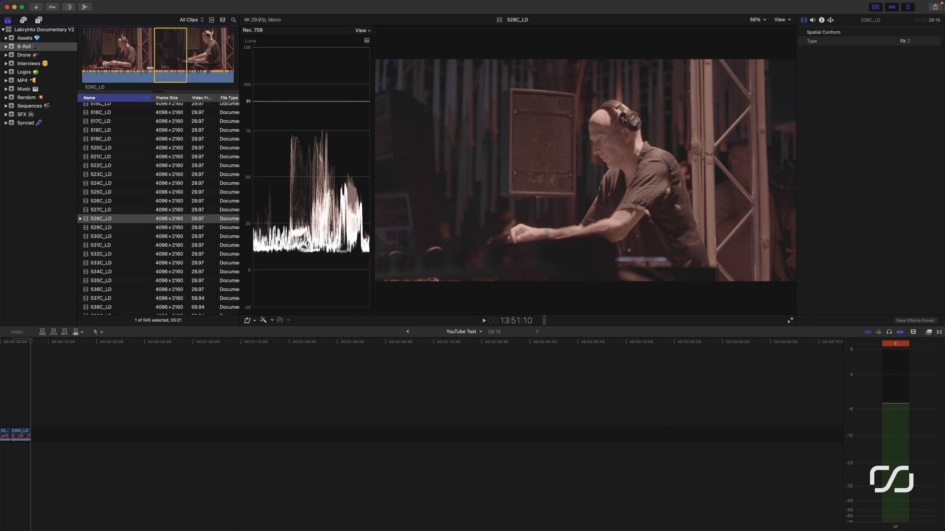
pyautogui.press('e')
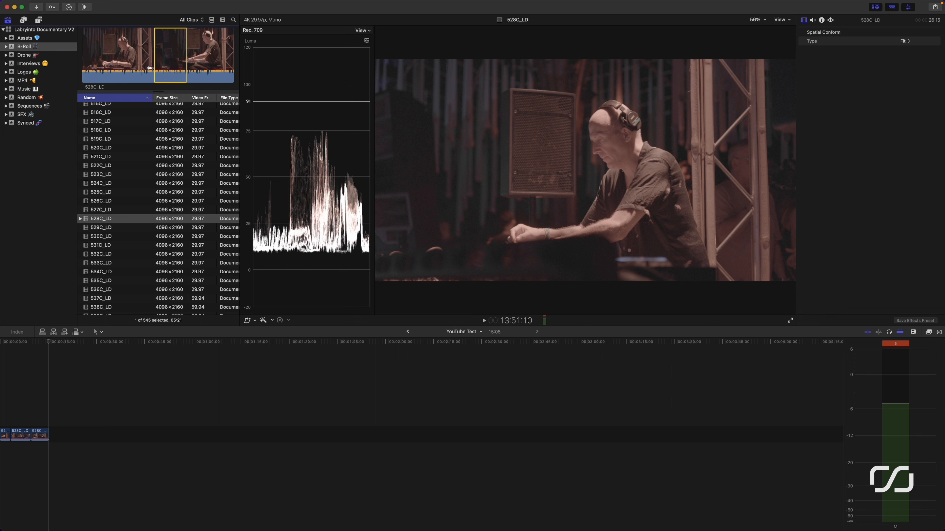
# Mark a 04:29 range near the end of clip 528C_LD and append it to the timeline.
pyautogui.press('space')
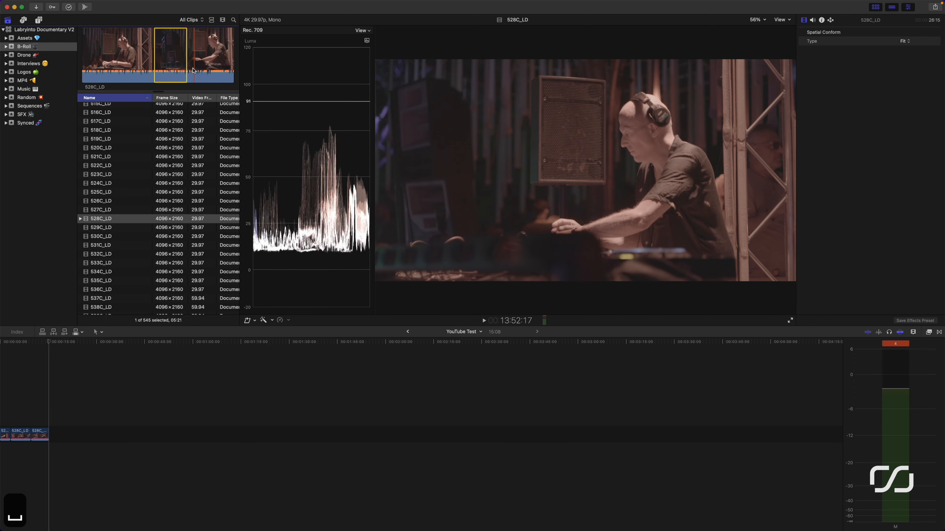
pyautogui.press('space')
pyautogui.press('i')
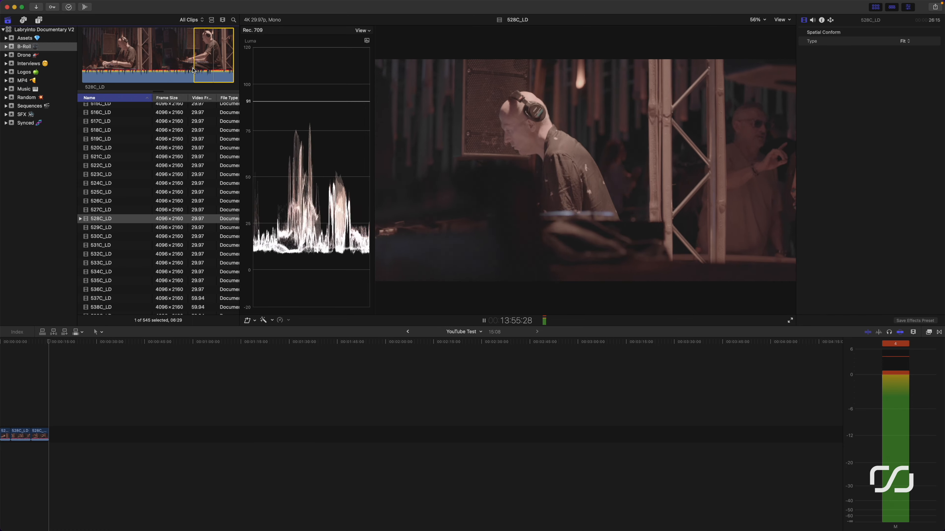
pyautogui.press('o')
pyautogui.press('space')
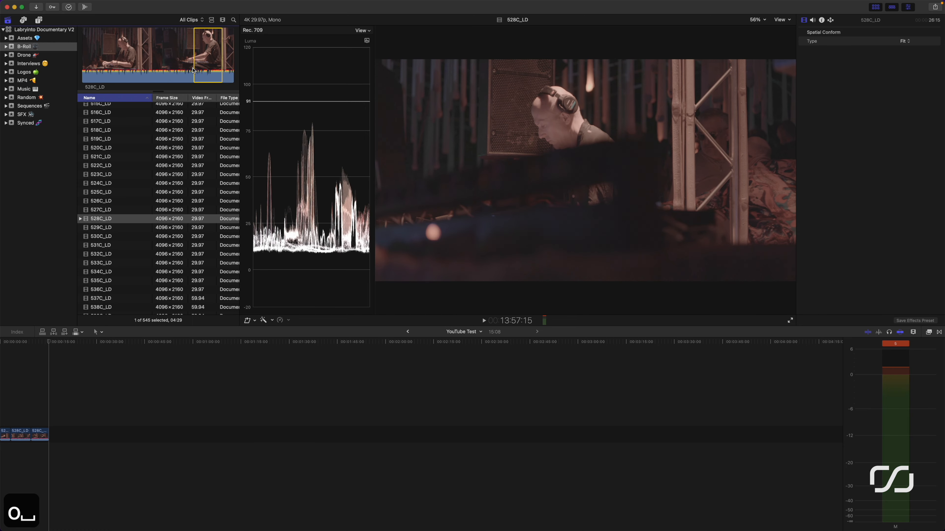
pyautogui.press('e')
# Move to clip 529C_LD, mark a range of about 3.5 seconds near its start and append it to the timeline.
pyautogui.press('Down')
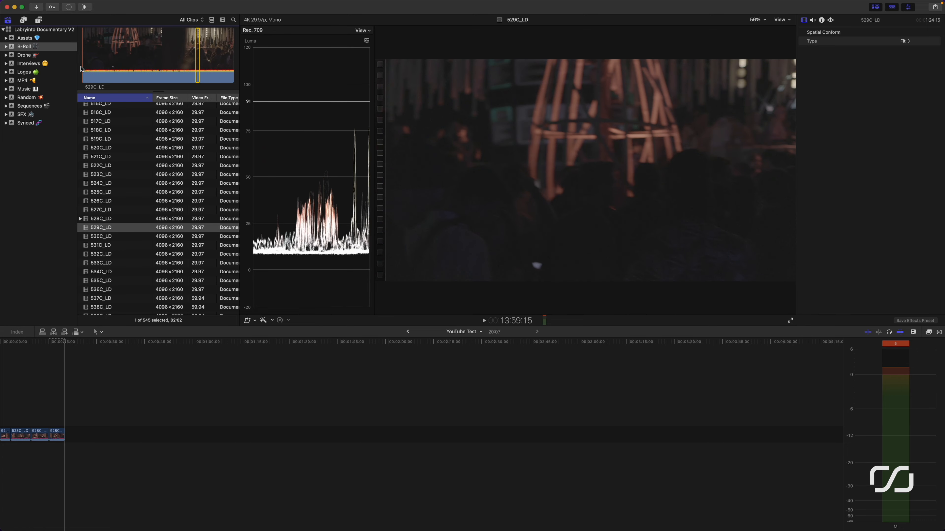
pyautogui.press('space')
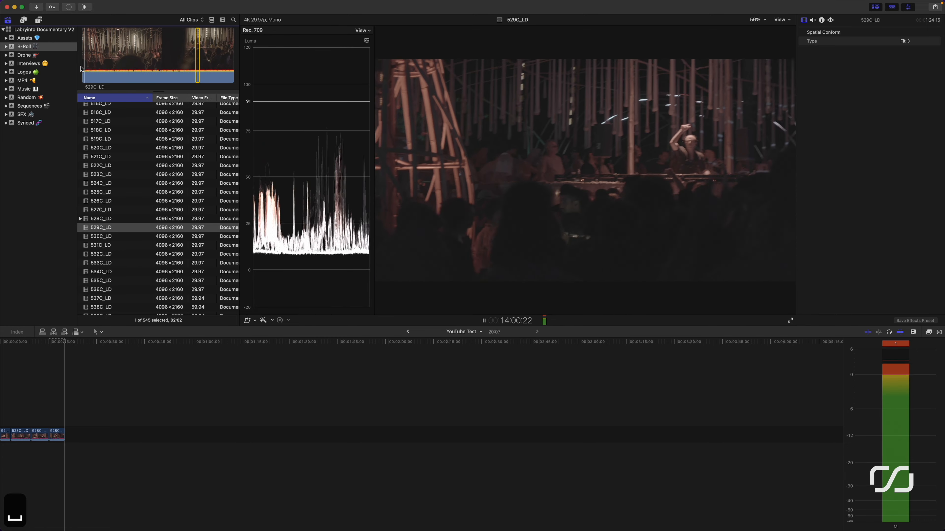
pyautogui.press('i')
pyautogui.press('o')
pyautogui.press('space')
pyautogui.press('e')
# Mark a second, roughly 3-second range in clip 529C_LD and append it to the timeline.
pyautogui.press('space')
pyautogui.press('i')
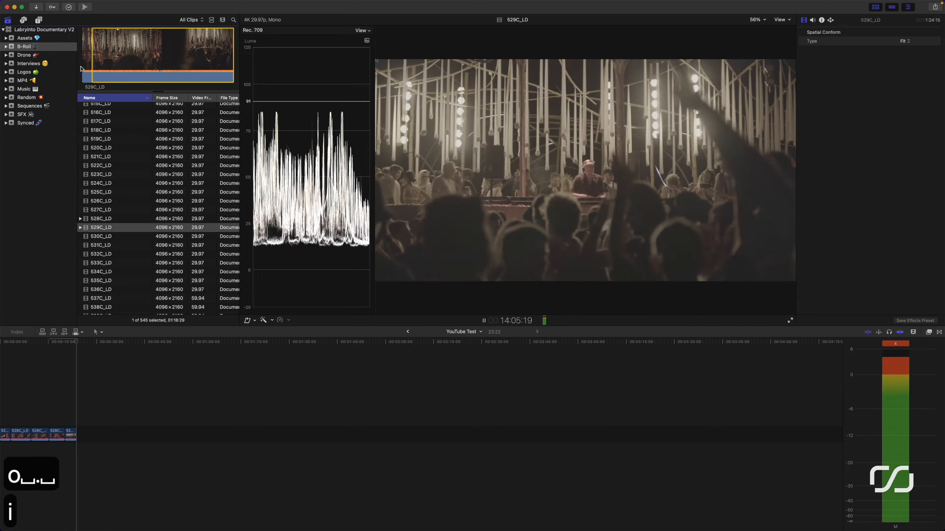
pyautogui.press('i')
pyautogui.press('space')
pyautogui.press('space')
pyautogui.press('o')
pyautogui.press('space')
pyautogui.press('.')
# Mark a third range of about 2 seconds in clip 529C_LD and append it to the timeline.
pyautogui.press('space')
pyautogui.press('i')
pyautogui.press('o')
pyautogui.press('space')
pyautogui.press('.')
# Append a 04:12 range from 529C_LD to the timeline and extend the end of that timeline clip to 33:15.
pyautogui.press('space')
pyautogui.press('i')
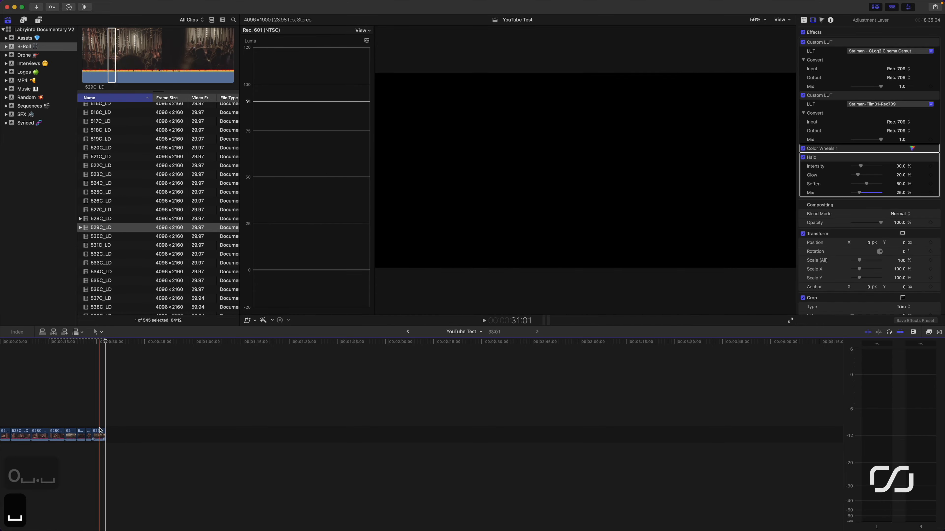
pyautogui.moveTo(108, 433); pyautogui.dragTo(114, 433)
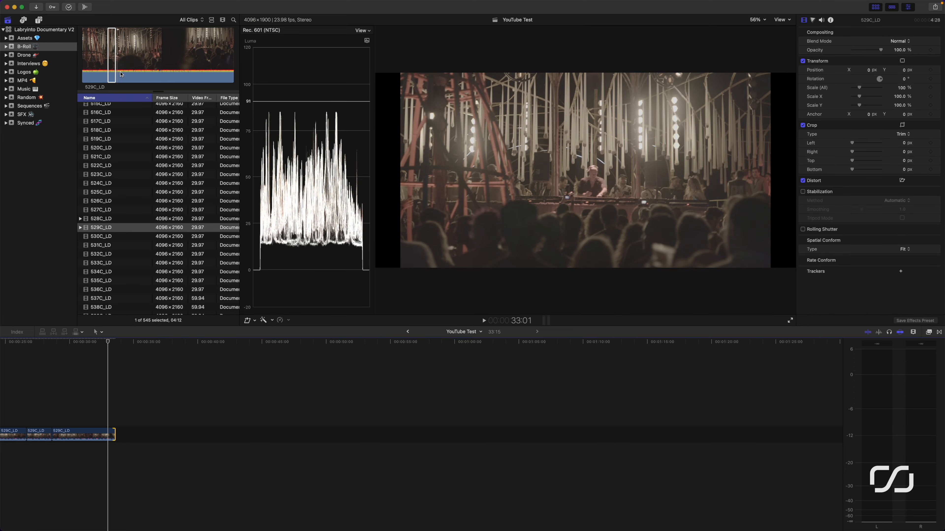
# Play on through clip 529C_LD, mark a 04:03 range and insert it in the timeline at 33:01.
pyautogui.click(116, 74)
pyautogui.press('space')
pyautogui.press('space')
pyautogui.press('space')
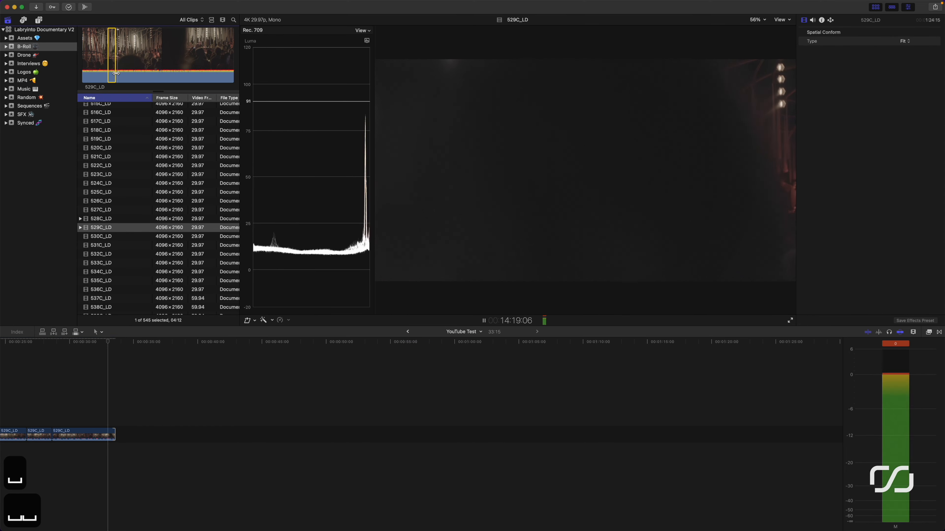
pyautogui.press('i')
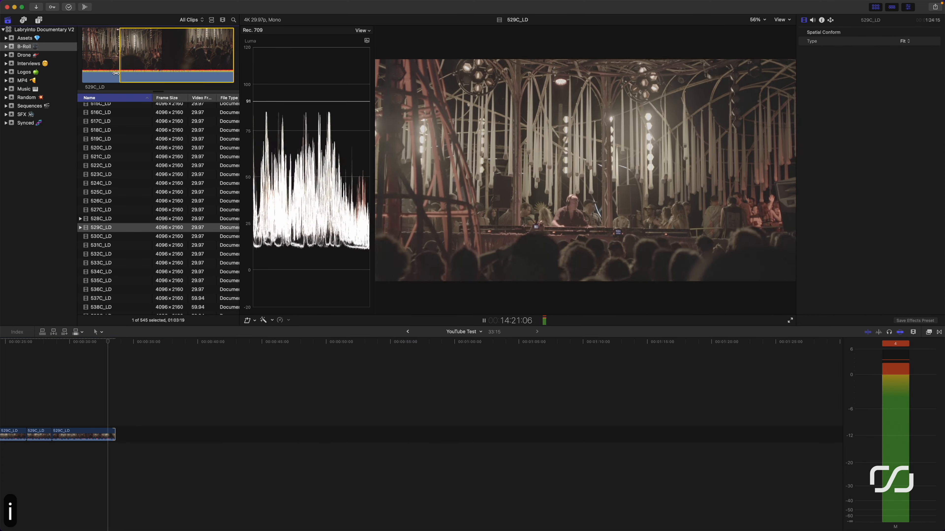
pyautogui.press('i')
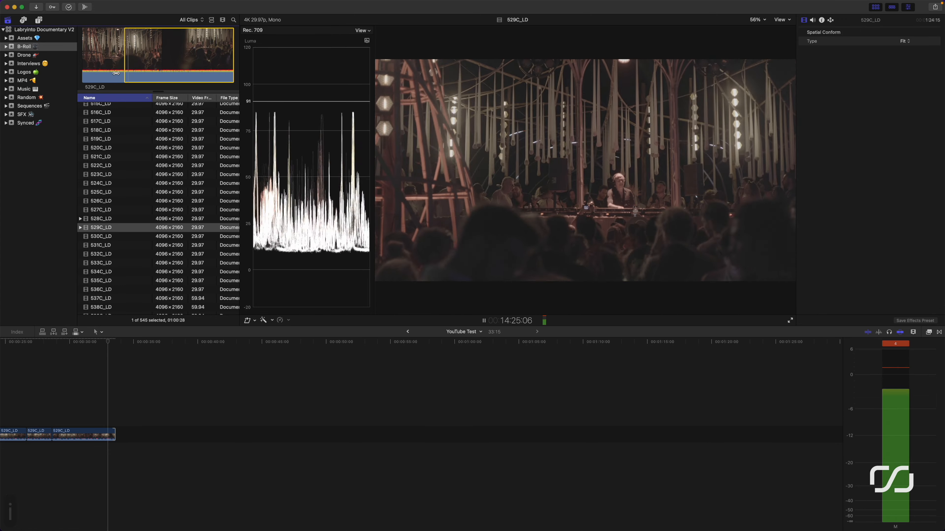
pyautogui.press('o')
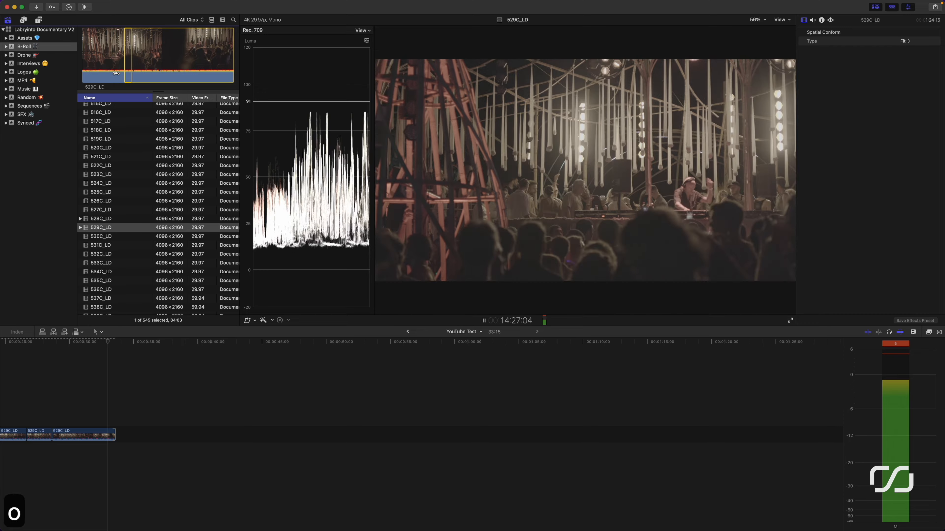
pyautogui.press('space')
pyautogui.press('e')
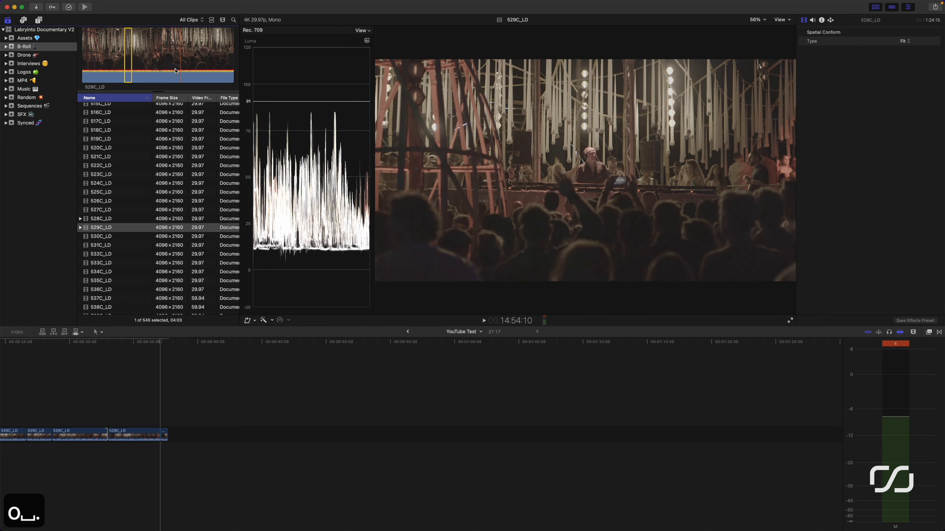
# Append a range of about 3 seconds from clip 531C_LD and one of about 4 seconds from clip 541C_LD to the timeline.
pyautogui.press('space')
pyautogui.press('i')
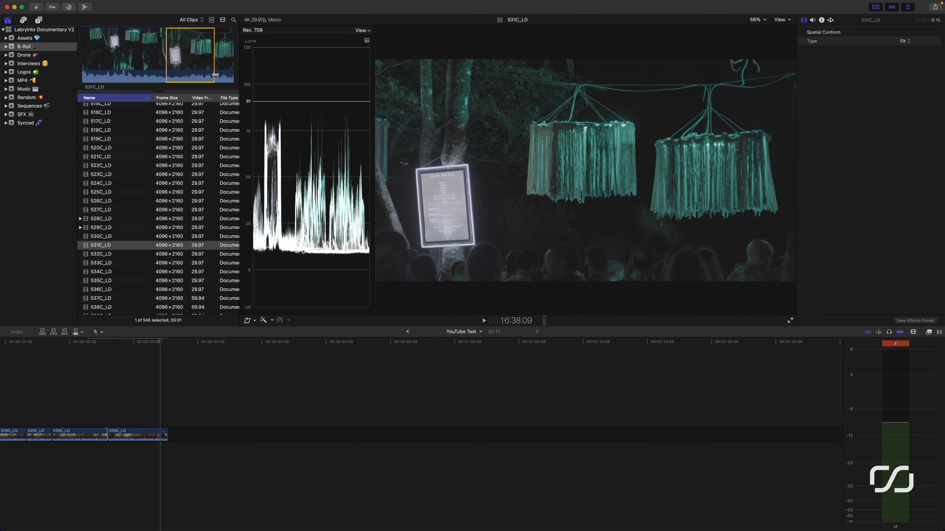
pyautogui.press('Down')
pyautogui.press('Down')
pyautogui.press('Down')
pyautogui.press('Down')
pyautogui.press('Down')
pyautogui.press('Down')
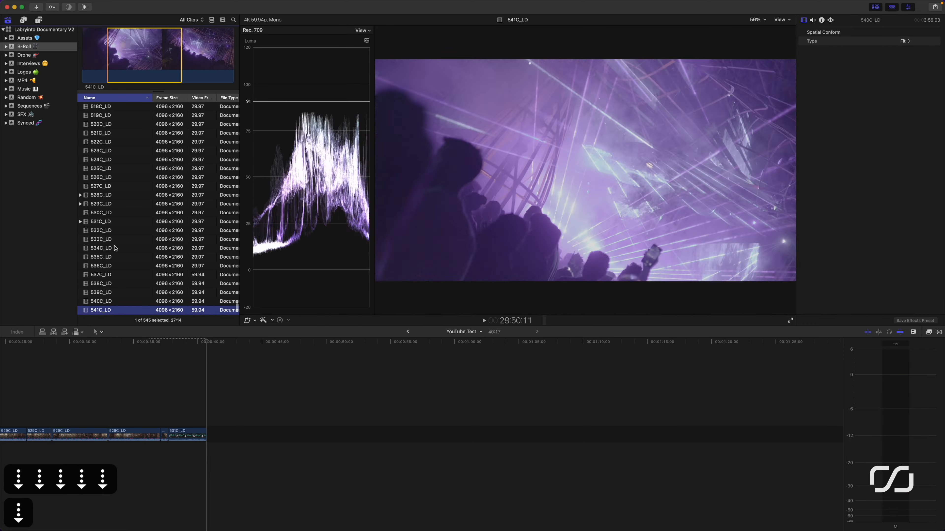
pyautogui.press('space')
pyautogui.press('o')
pyautogui.press('e')
# Mark a 07:44 range in the middle of clip 541C_LD and append it to the timeline.
pyautogui.press('i')
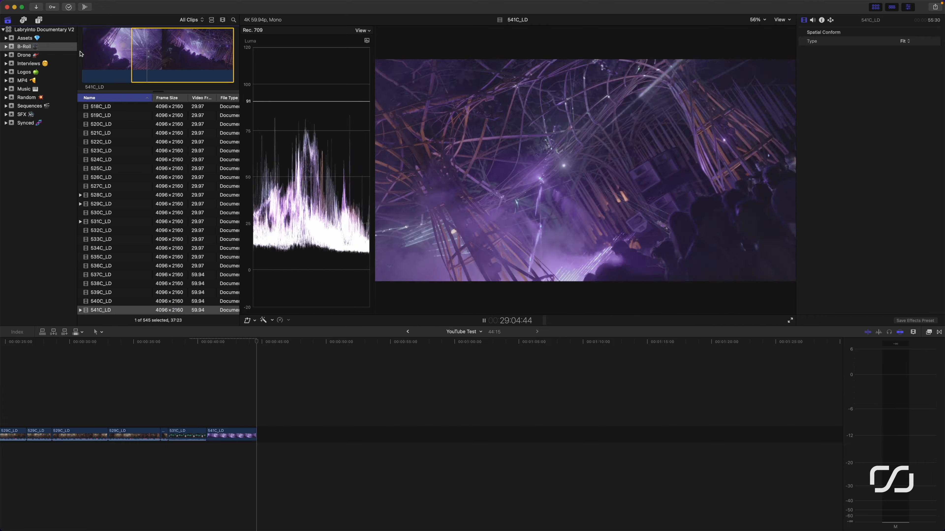
pyautogui.press('o')
pyautogui.press('e')
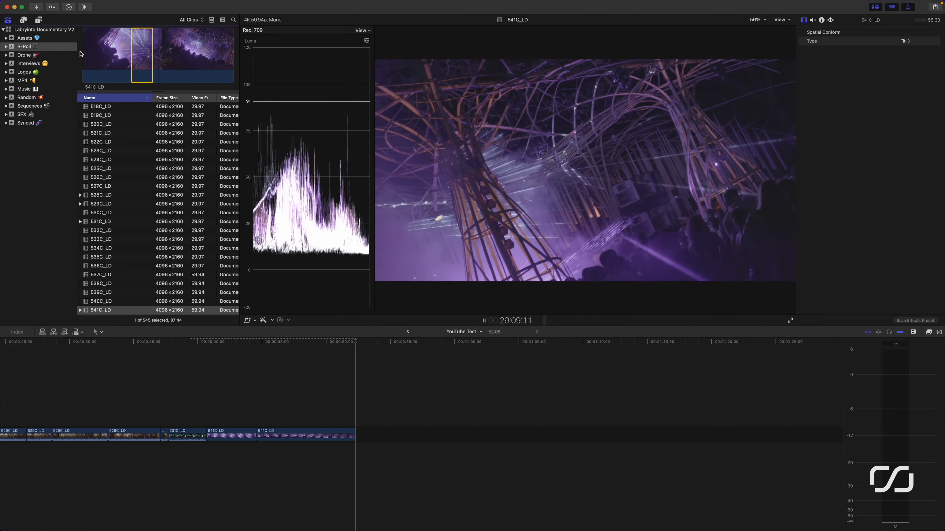
# Mark a 06:57 range in the second half of clip 541C_LD and append it to the timeline.
pyautogui.press('i')
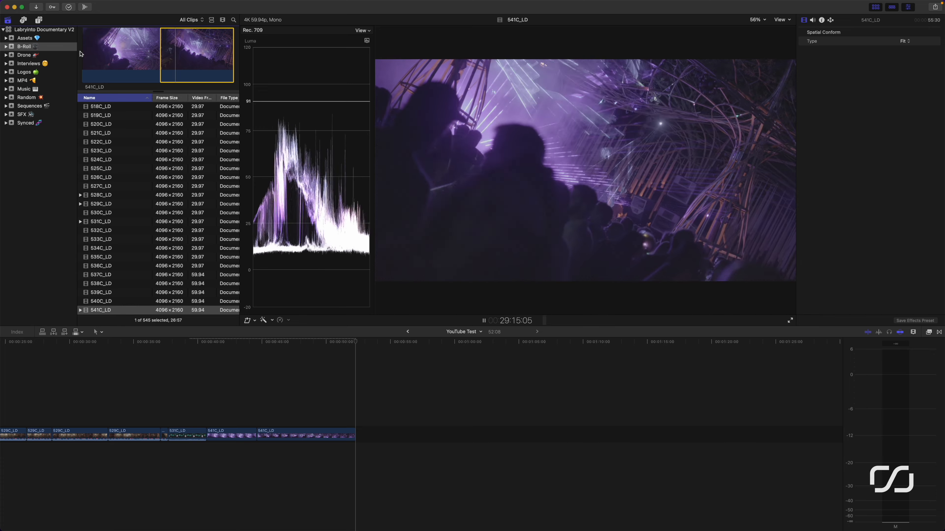
pyautogui.press('o')
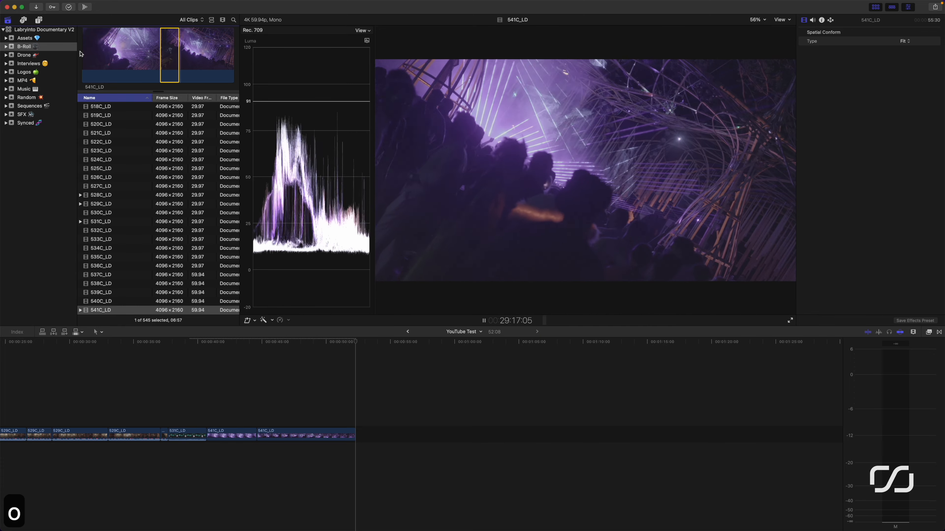
pyautogui.press('space')
pyautogui.press('e')
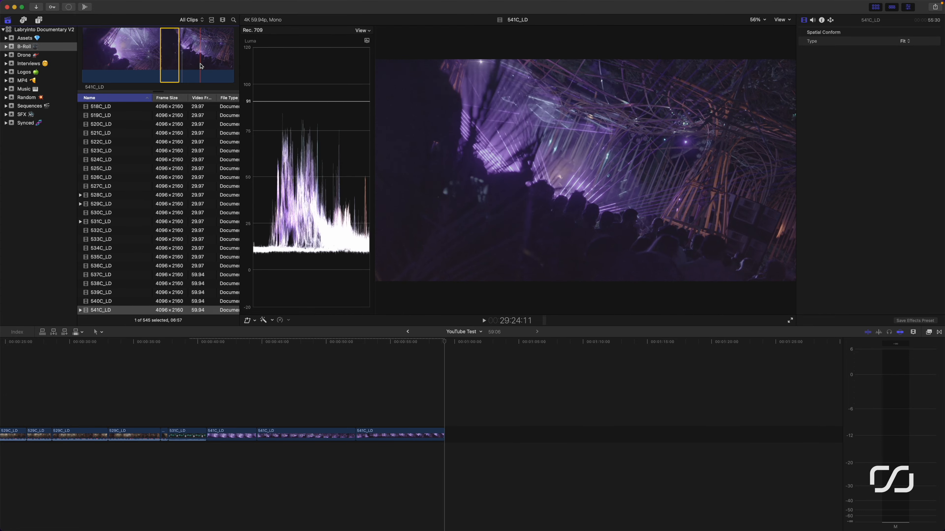
# Mark a 07:11 range starting at about 29:24:11 in clip 541C_LD and append it to the timeline.
pyautogui.press('i')
pyautogui.press('space')
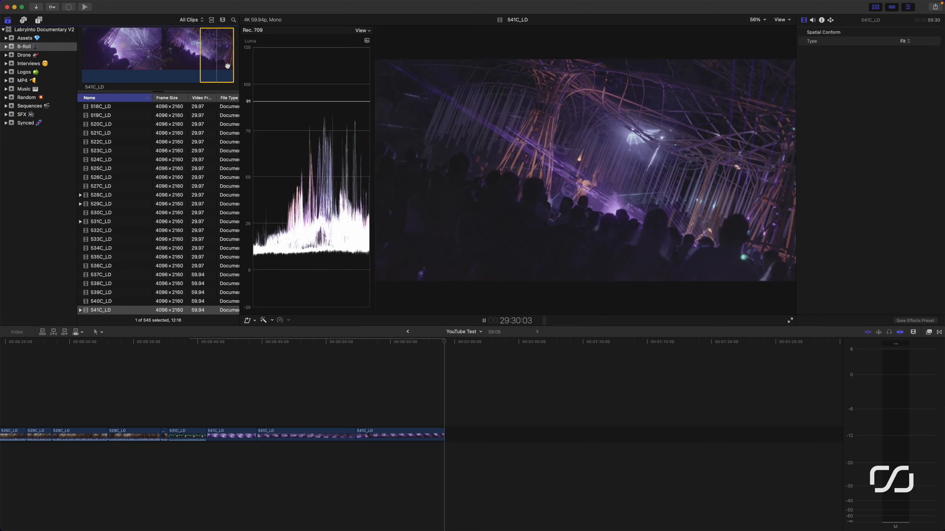
pyautogui.press('space')
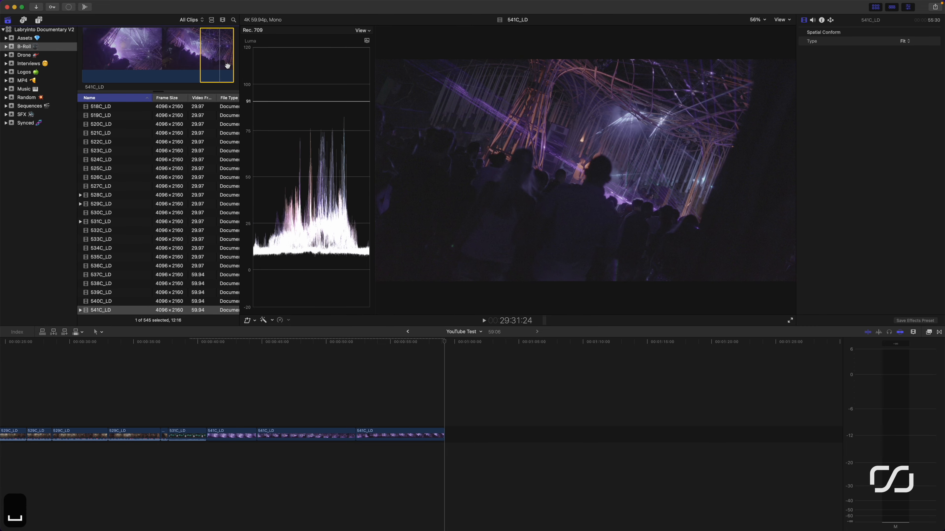
pyautogui.press('o')
pyautogui.press('e')
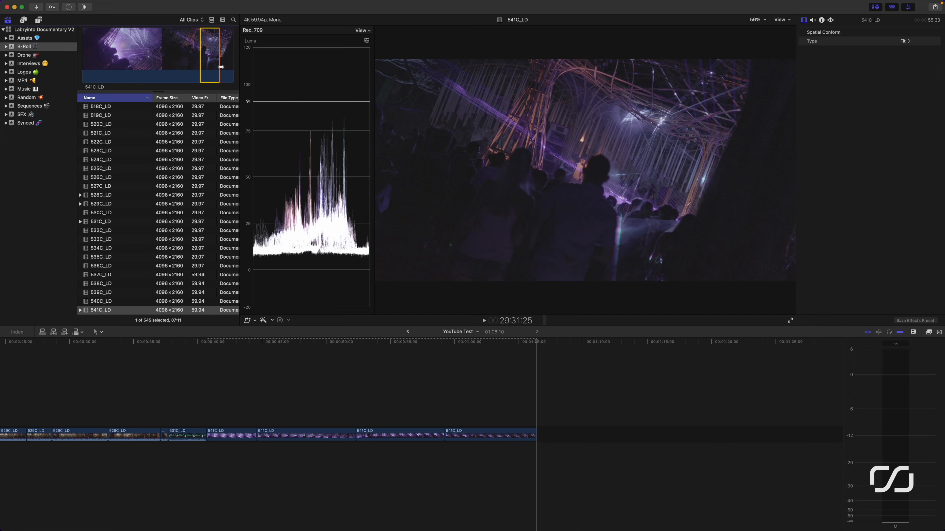
# Select all clips in the timeline and set their Spatial Conform type to Fill.
pyautogui.click(539, 383)
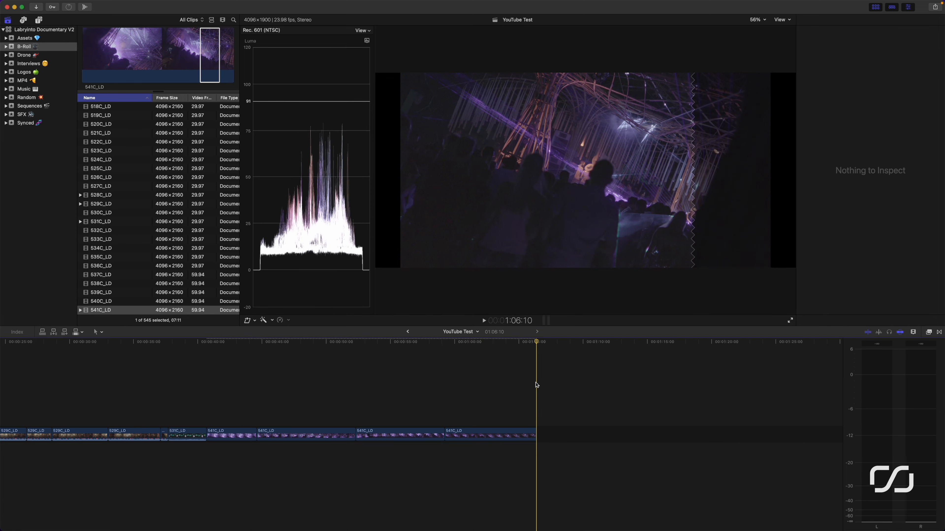
pyautogui.hotkey('shift', 'z')
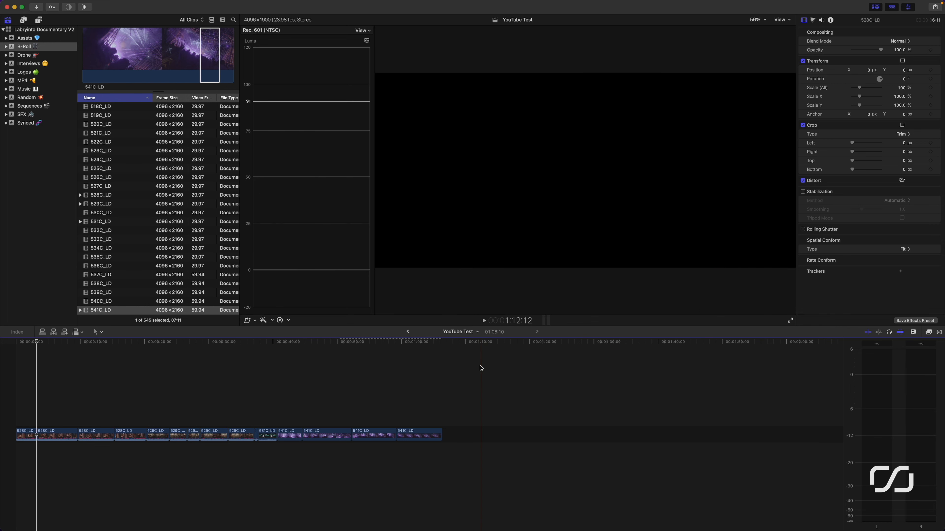
pyautogui.moveTo(462, 378); pyautogui.dragTo(16, 510)
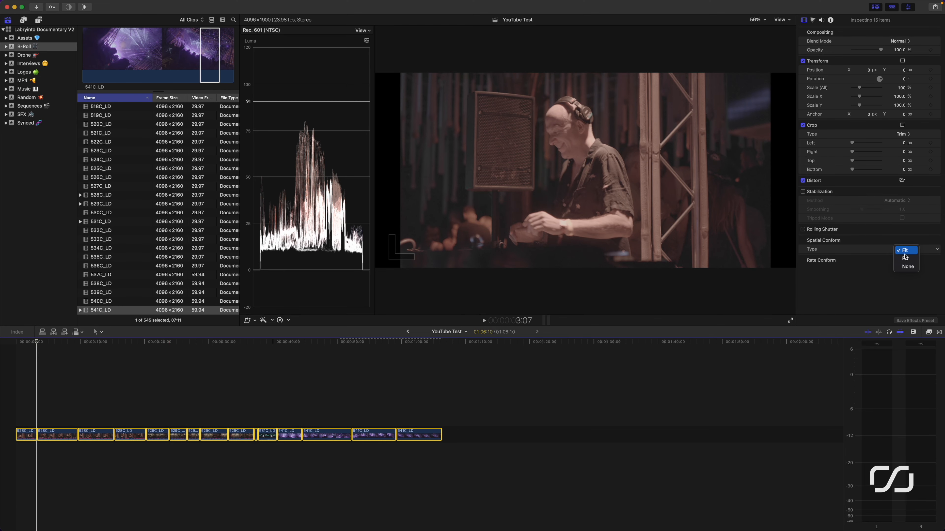
pyautogui.click(904, 256)
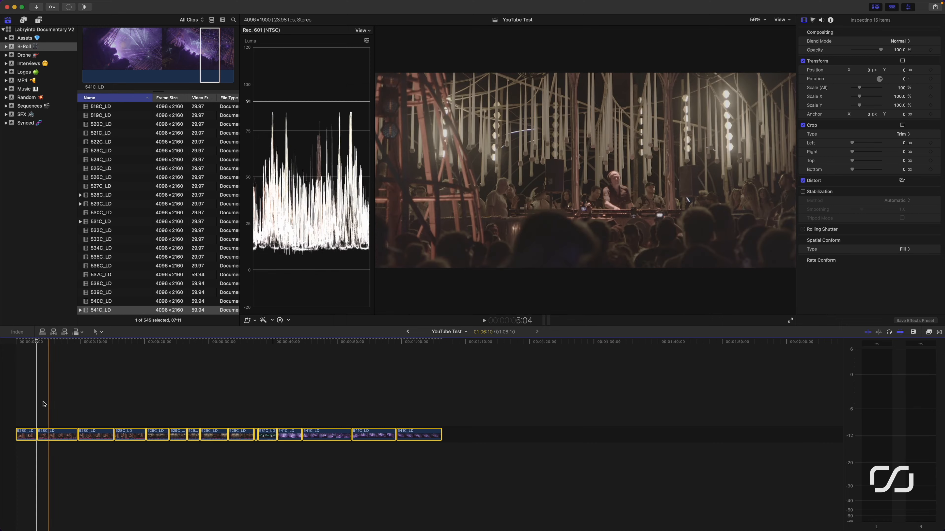
# Try raising the picture of the second 528C_LD timeline clip with its vertical position, and undo the change.
pyautogui.click(50, 417)
pyautogui.click(51, 432)
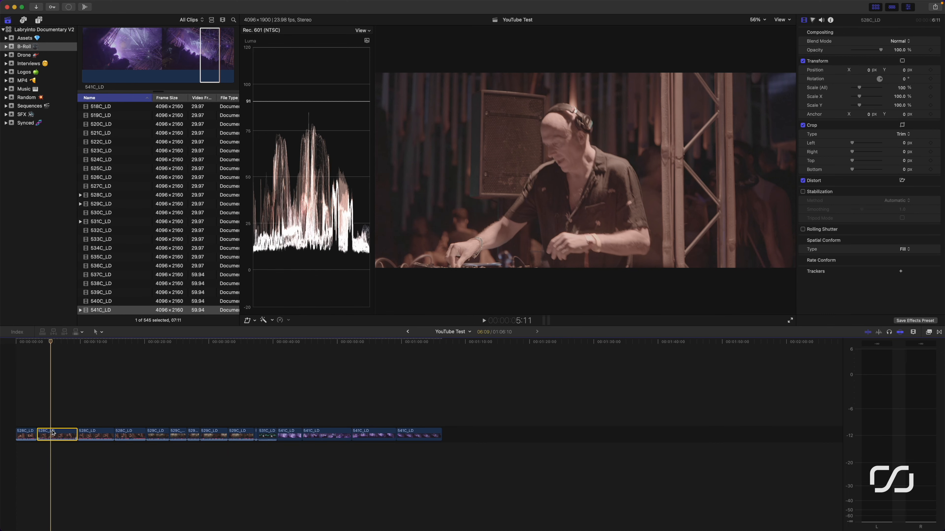
pyautogui.moveTo(904, 71); pyautogui.dragTo(903, 39)
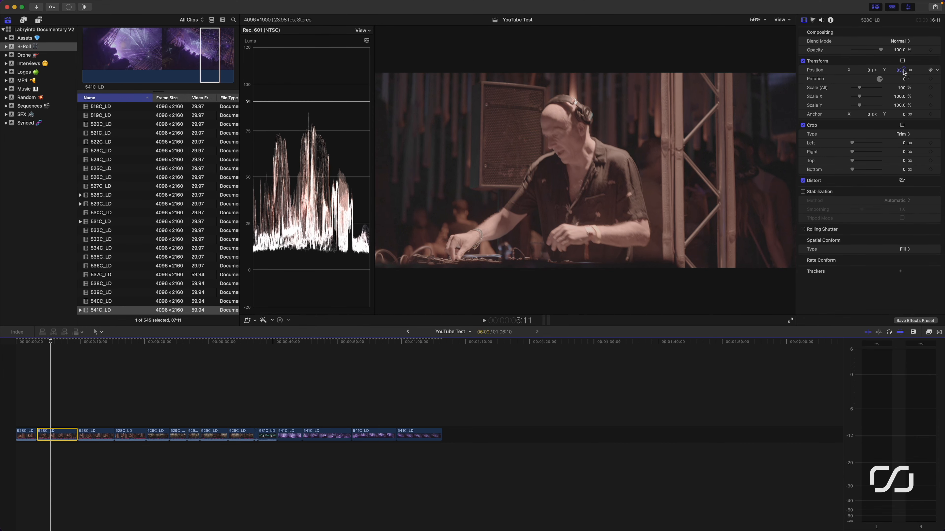
pyautogui.press('super+z')
pyautogui.press('super+z')
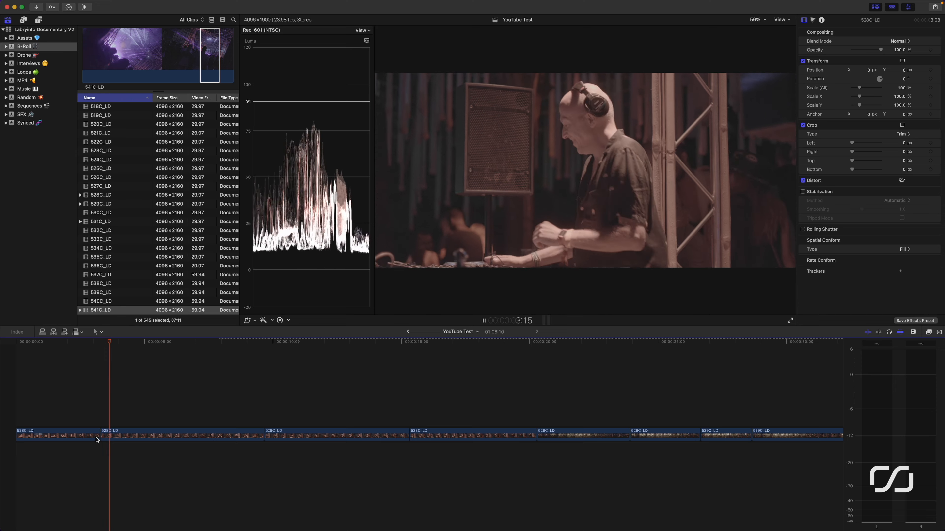
# Split the second 528C_LD timeline clip about two seconds after its start and delete the opening portion.
pyautogui.press('space')
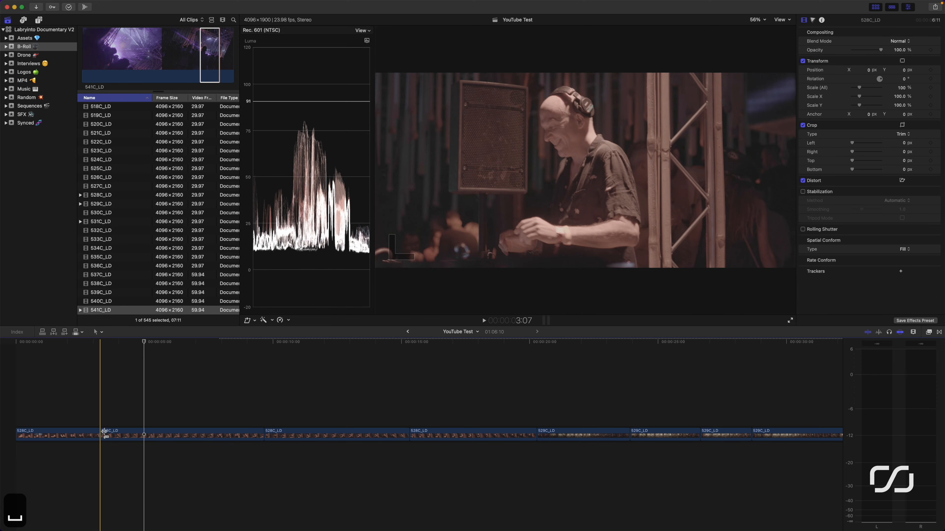
pyautogui.press('q')
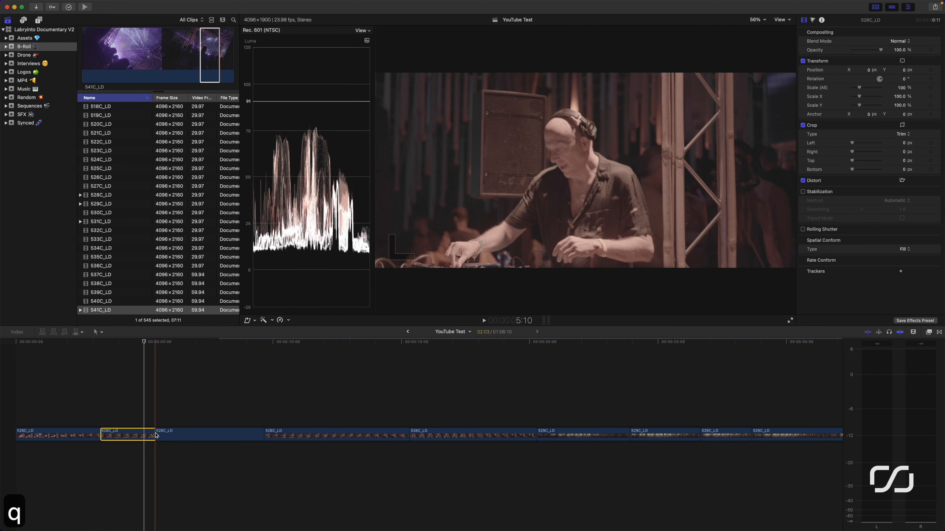
pyautogui.press('BackSpace')
pyautogui.press('space')
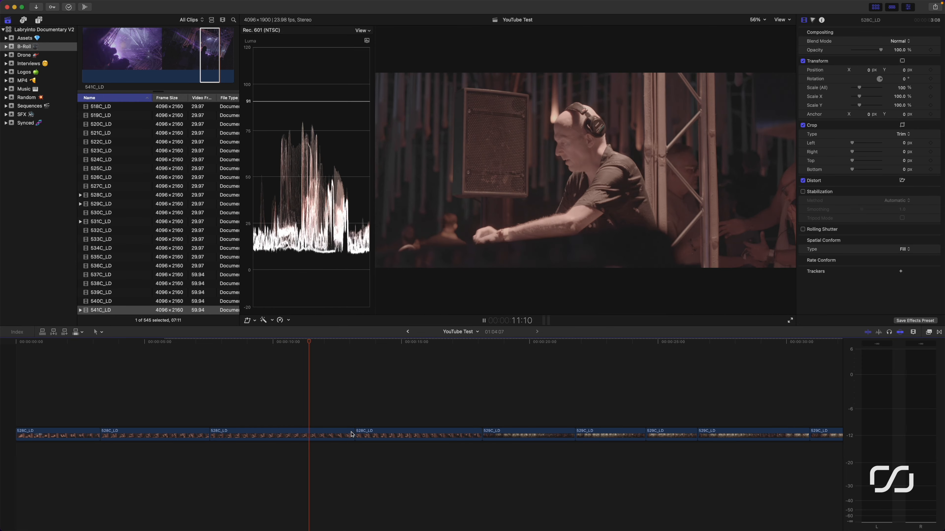
# Trim the end of the third 528C_LD timeline clip slightly and delete the fourth 528C_LD clip.
pyautogui.moveTo(352, 434); pyautogui.dragTo(347, 435)
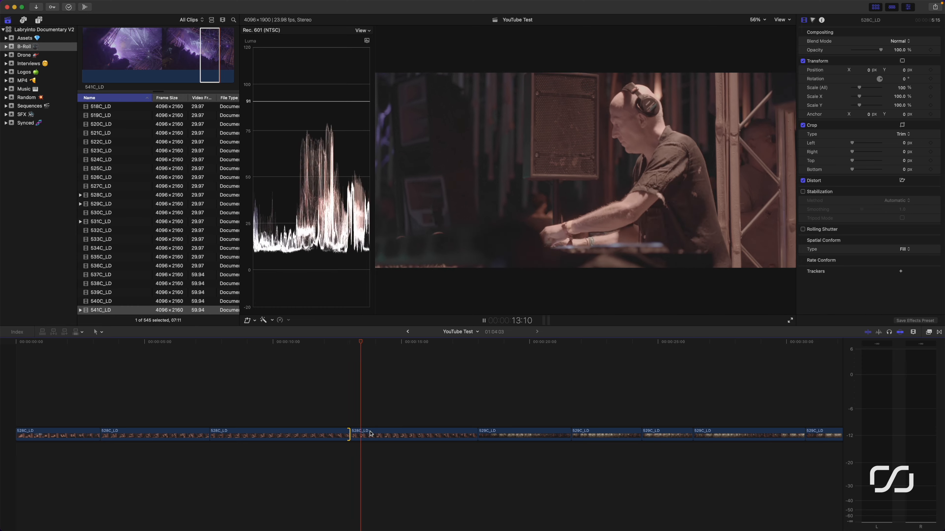
pyautogui.press('space')
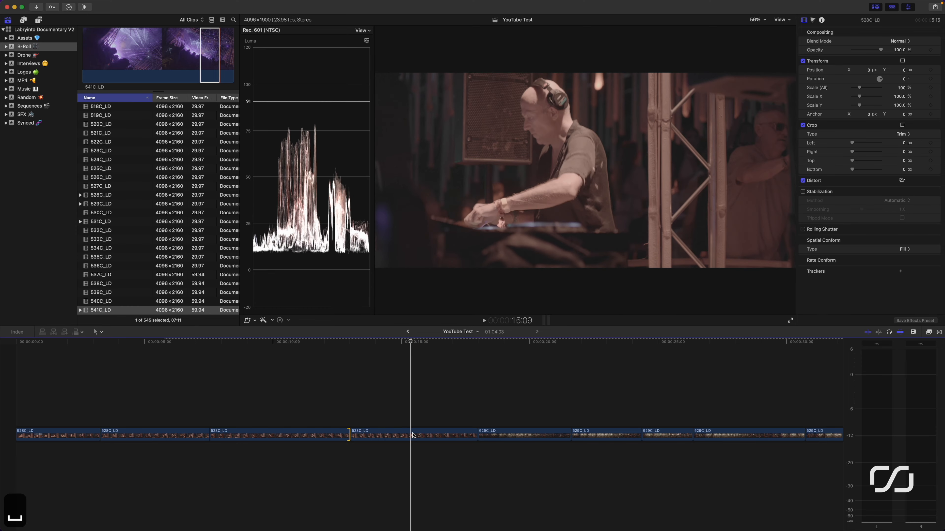
pyautogui.click(416, 434)
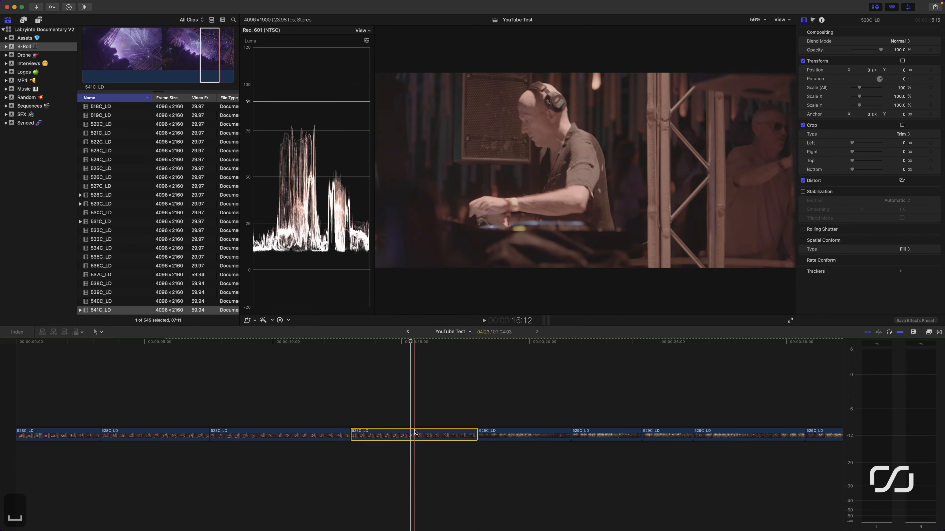
pyautogui.press('BackSpace')
pyautogui.press('space')
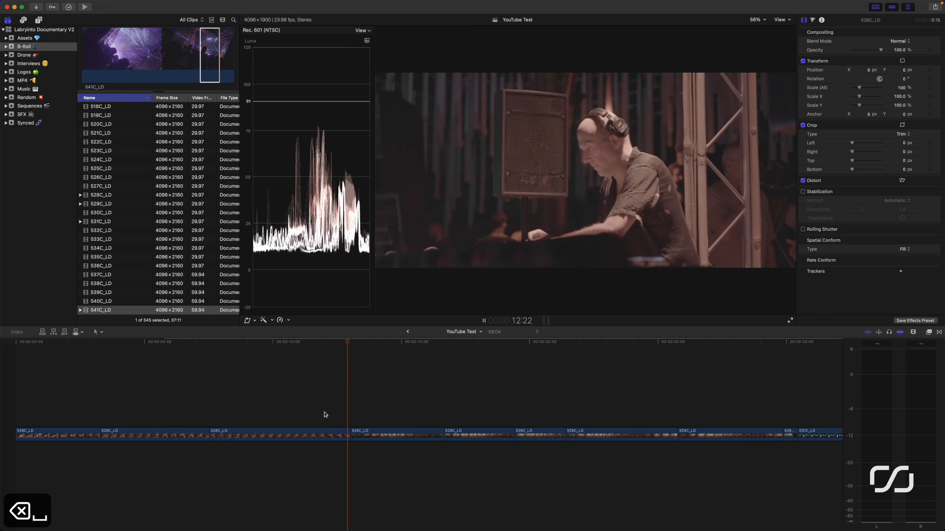
# Shorten the end of the third 528C_LD clip by about 8 frames and the start of the first 529C_LD clip by about 3 frames.
pyautogui.moveTo(350, 433); pyautogui.dragTo(338, 433)
pyautogui.click(323, 403)
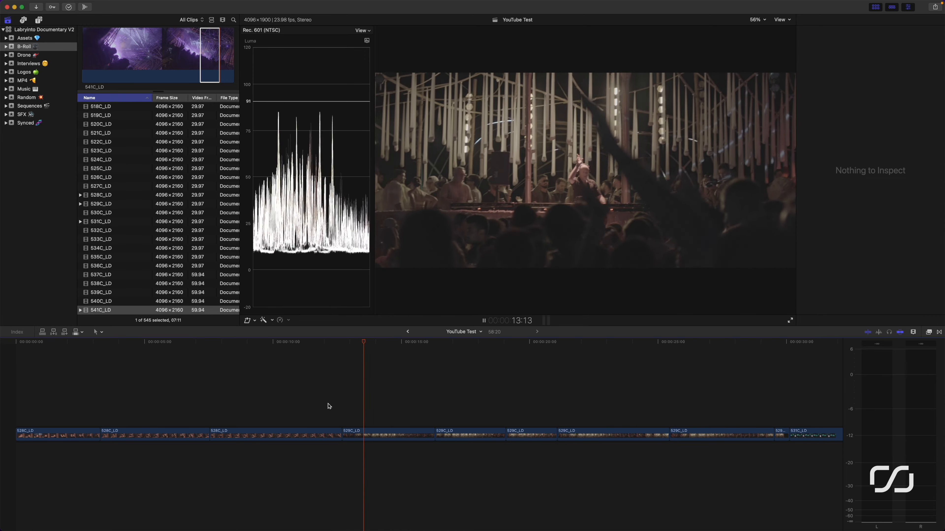
pyautogui.click(343, 434)
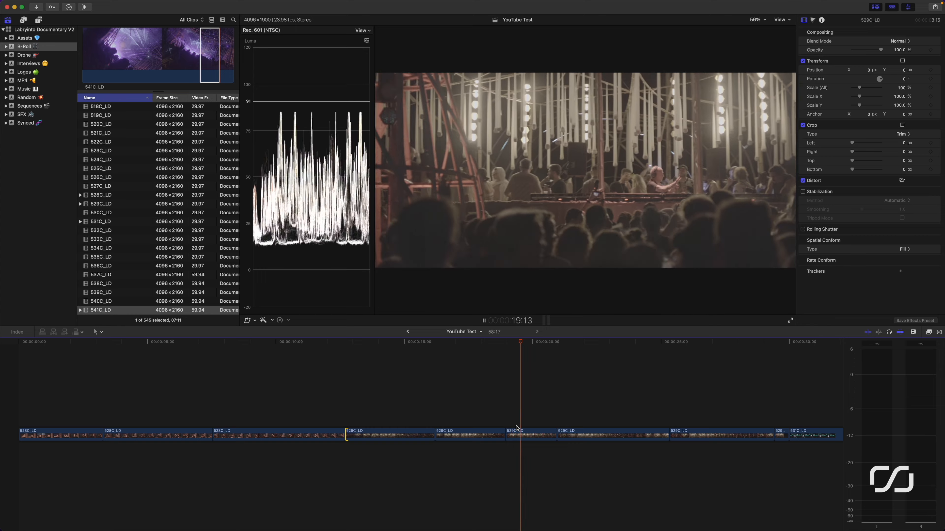
# Trim a few frames off the end of the third 529C_LD timeline clip and off both ends of the fourth.
pyautogui.press('space')
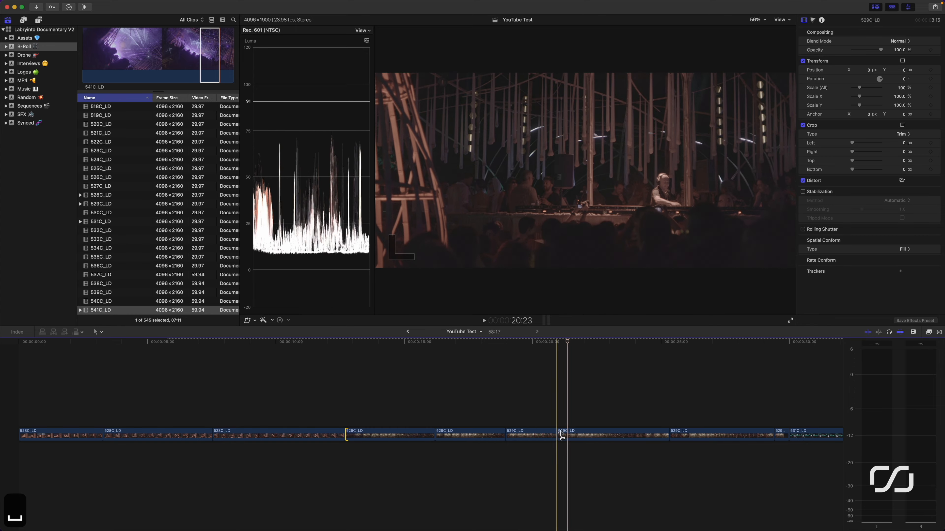
pyautogui.moveTo(554, 433); pyautogui.dragTo(552, 432)
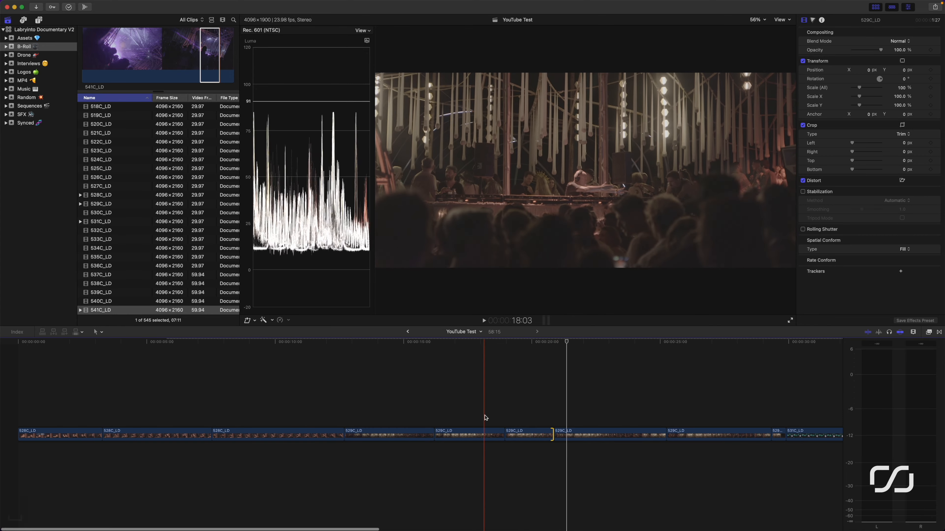
pyautogui.press('space')
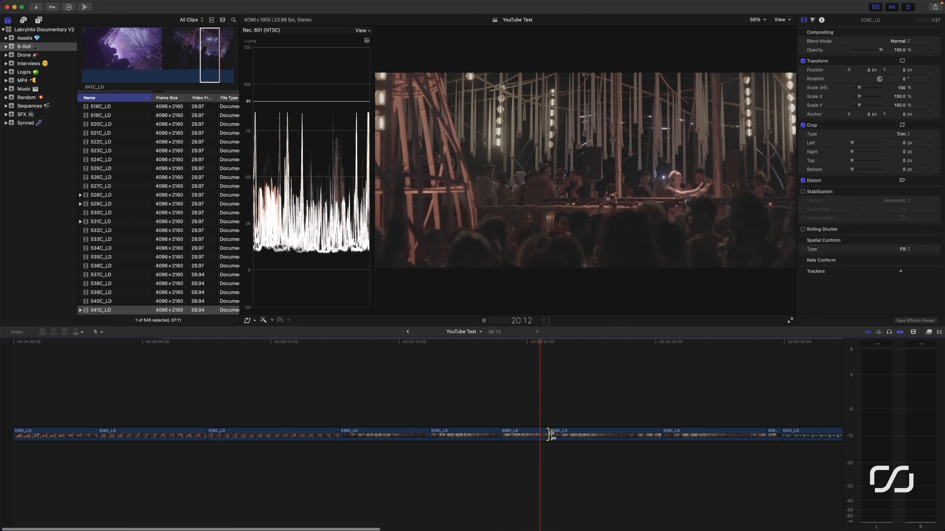
pyautogui.moveTo(552, 433); pyautogui.dragTo(554, 434)
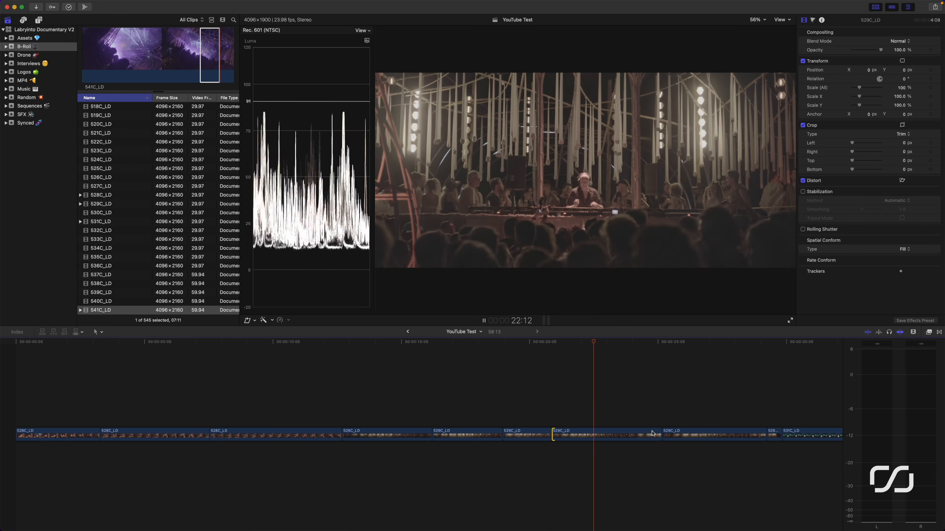
pyautogui.moveTo(660, 436); pyautogui.dragTo(657, 436)
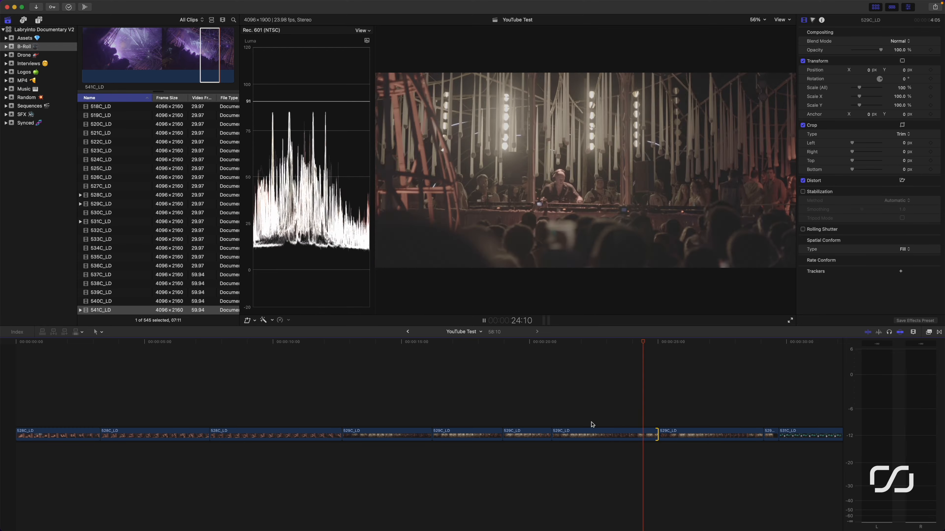
# Remove the short leftover 529C_LD clip before 531C_LD and trim the ends of the second and last 541C_LD clips.
pyautogui.press('space')
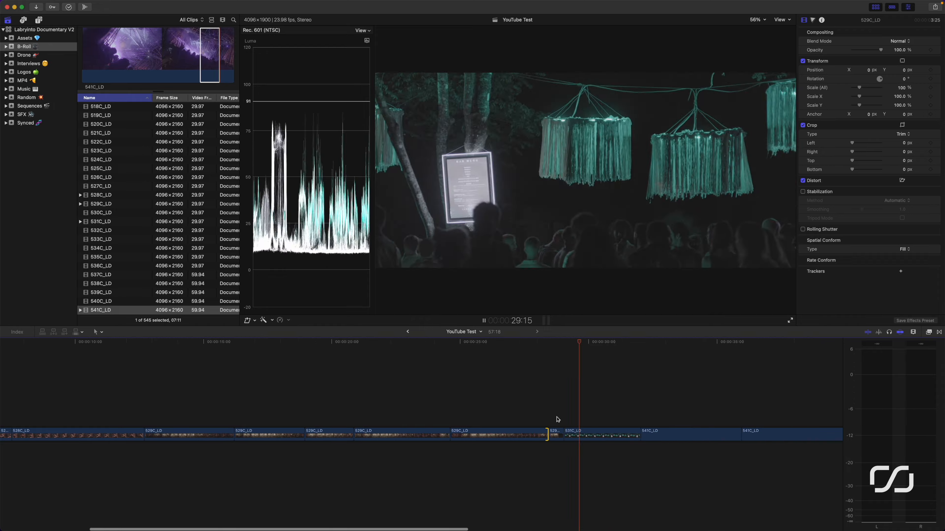
pyautogui.press('space')
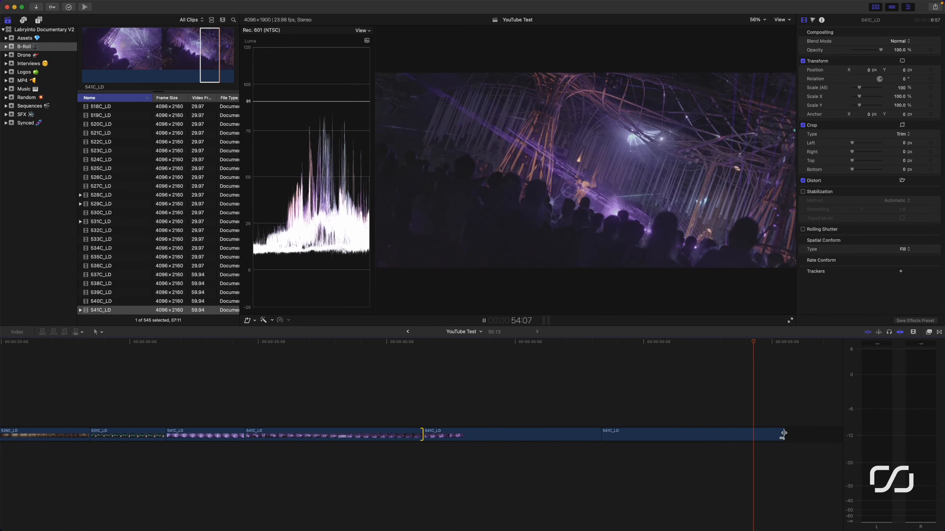
pyautogui.press('space')
pyautogui.press('super+minus')
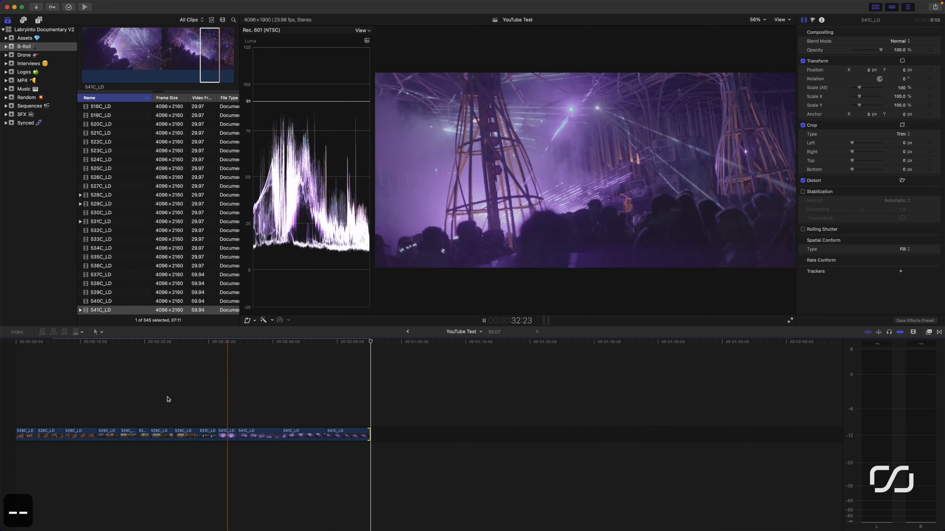
# Select all clips in the timeline and retime them with Automatic Speed.
pyautogui.press('super+equal')
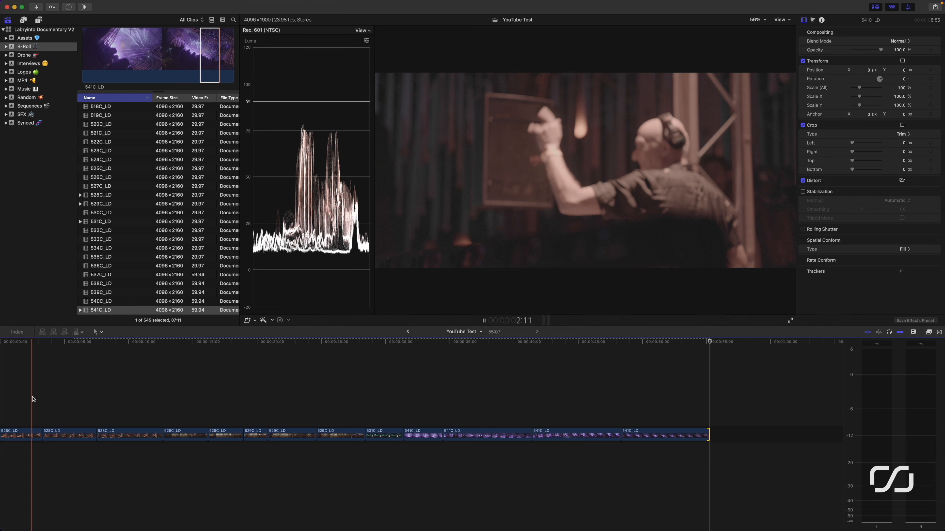
pyautogui.press('super+minus')
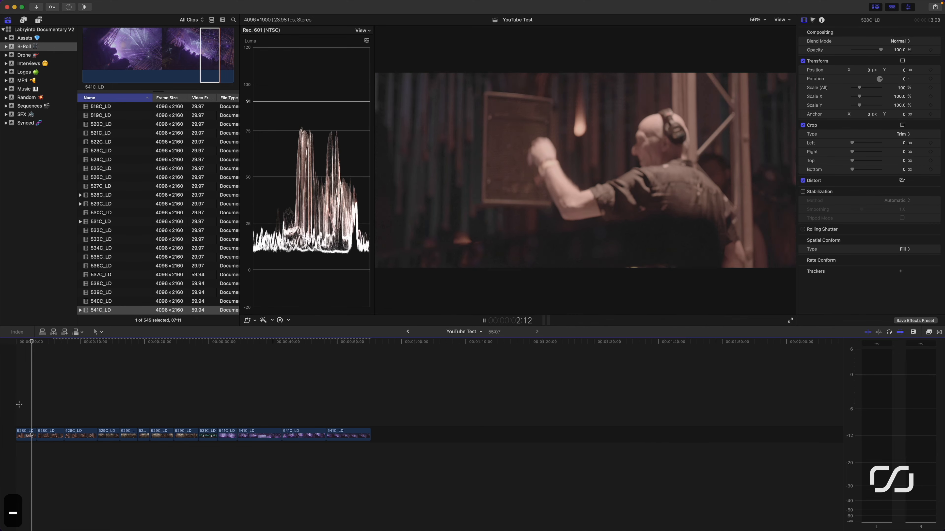
pyautogui.press('super+a')
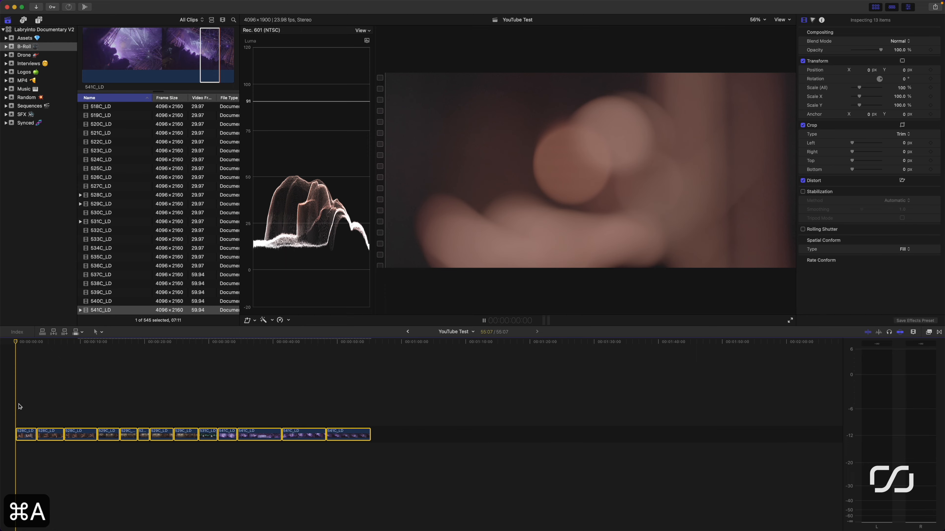
pyautogui.click(245, 342)
pyautogui.click(282, 321)
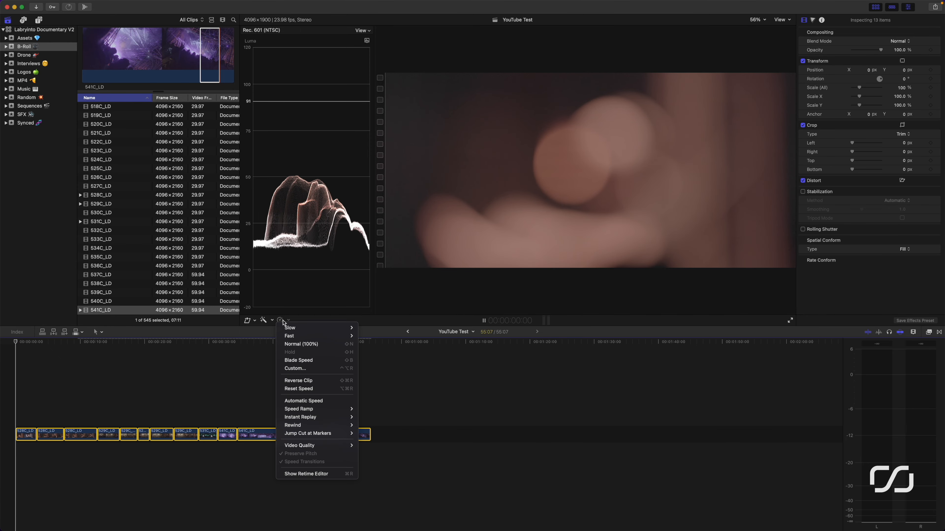
pyautogui.click(297, 401)
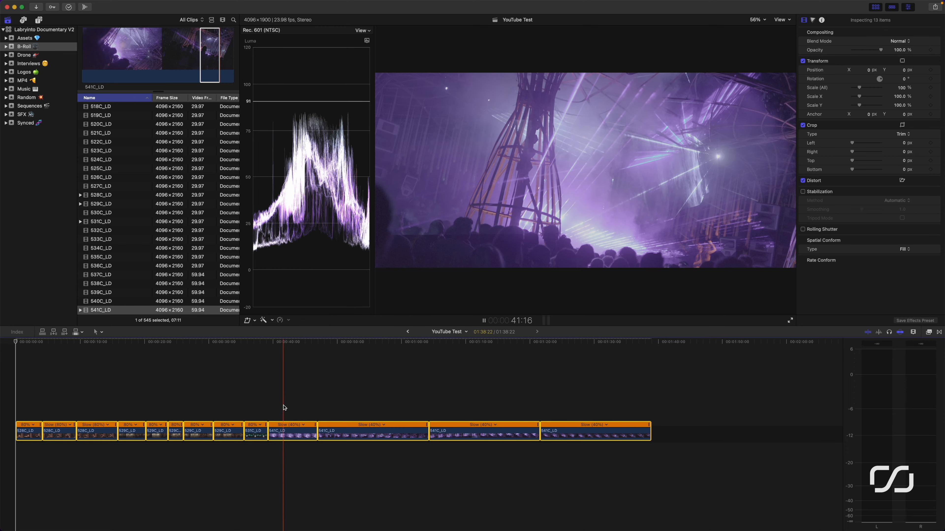
# Turn on Stabilization for the timeline clips and trim the end of the first 541C_LD clip slightly.
pyautogui.press('super+equal')
pyautogui.press('super+equal')
pyautogui.press('super+equal')
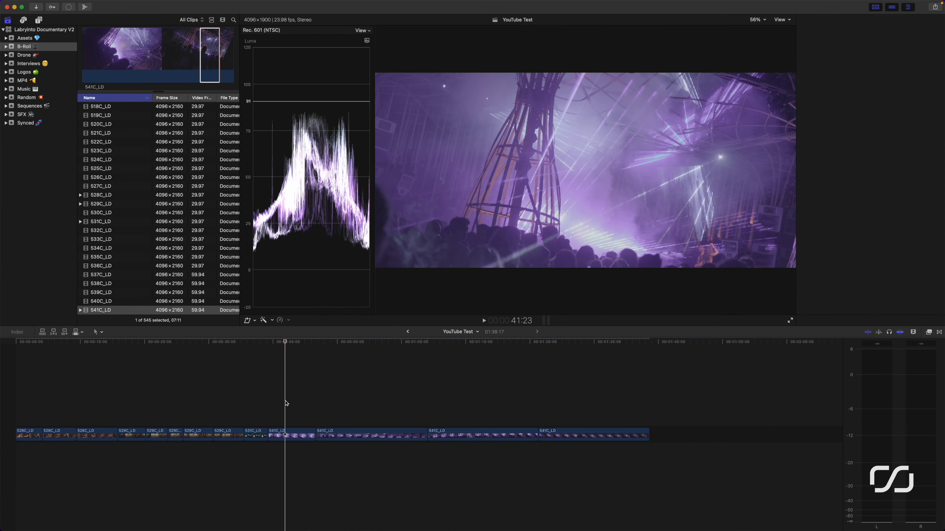
# Check the Transcoding and Analysis details in the Background Tasks window and close it.
pyautogui.press('super+9')
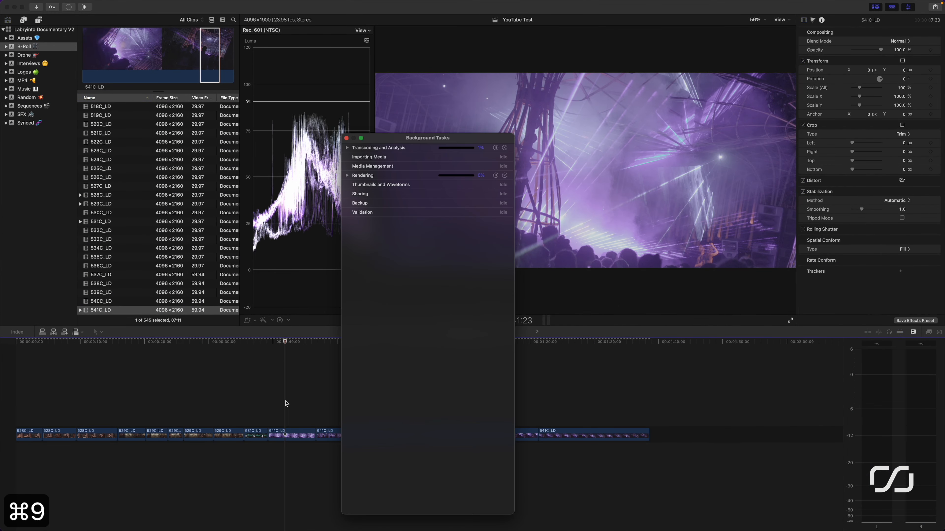
pyautogui.click(347, 147)
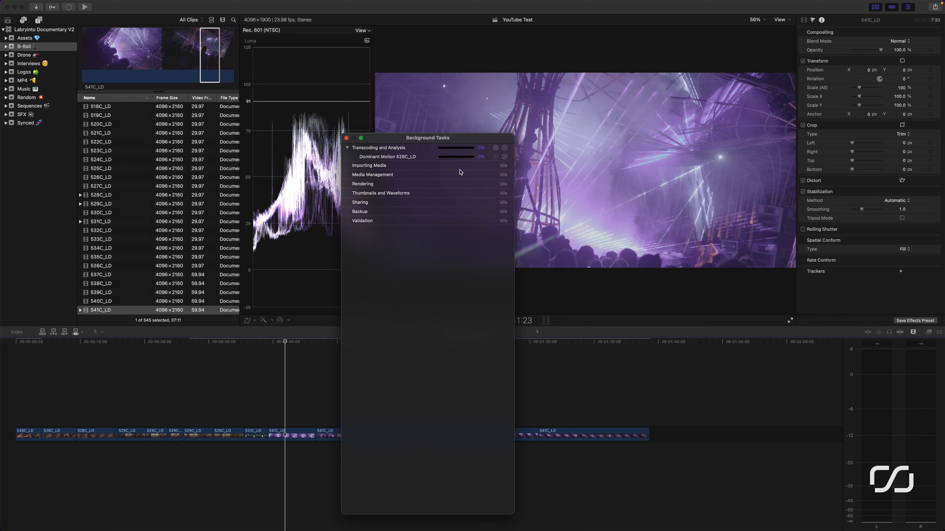
pyautogui.click(516, 256)
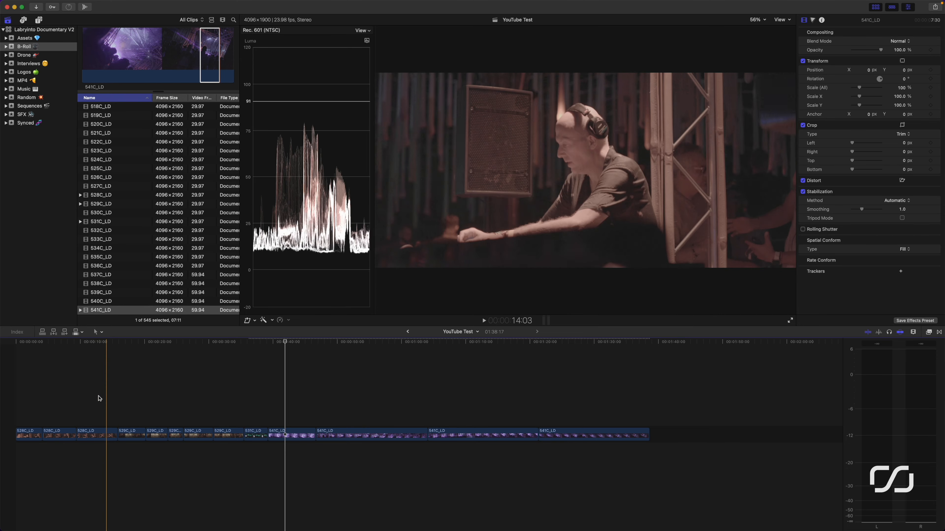
# Play the stabilized first 528C_LD timeline clip and turn off its Stabilization.
pyautogui.press('space')
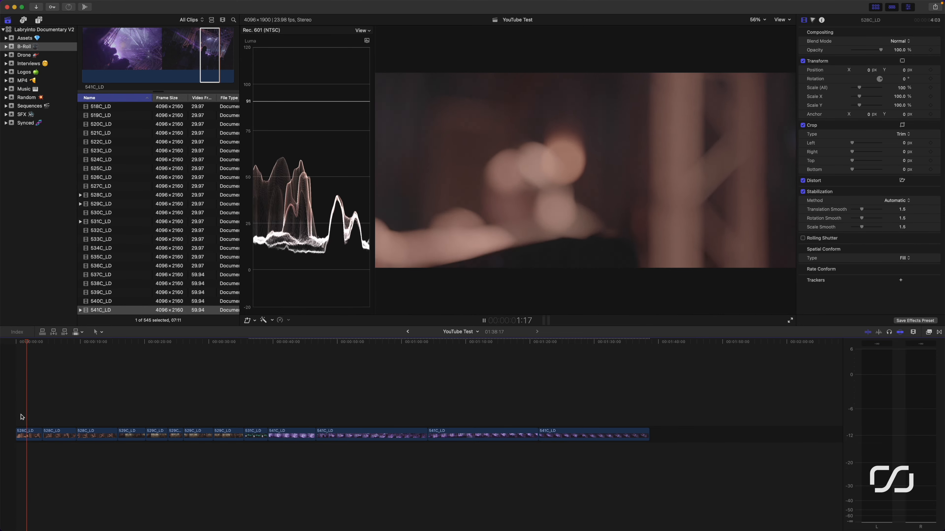
pyautogui.click(29, 435)
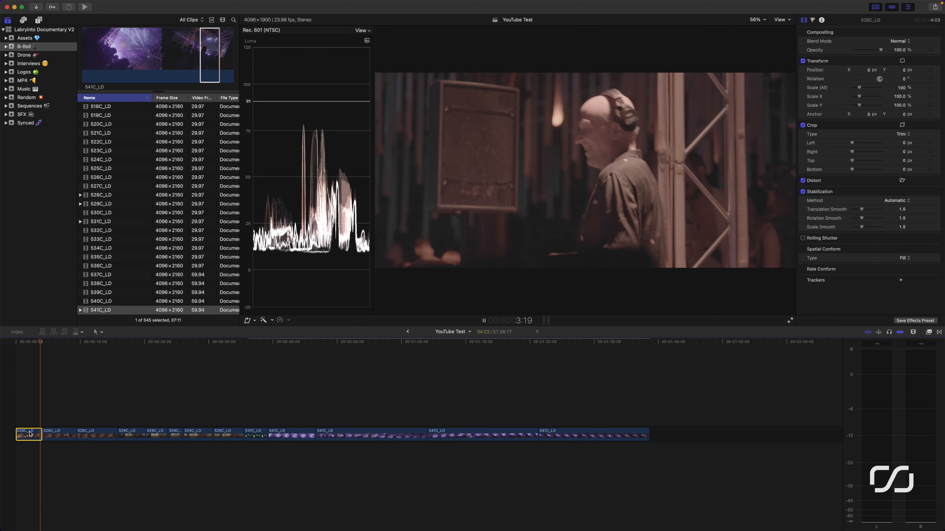
pyautogui.press('space')
pyautogui.click(25, 427)
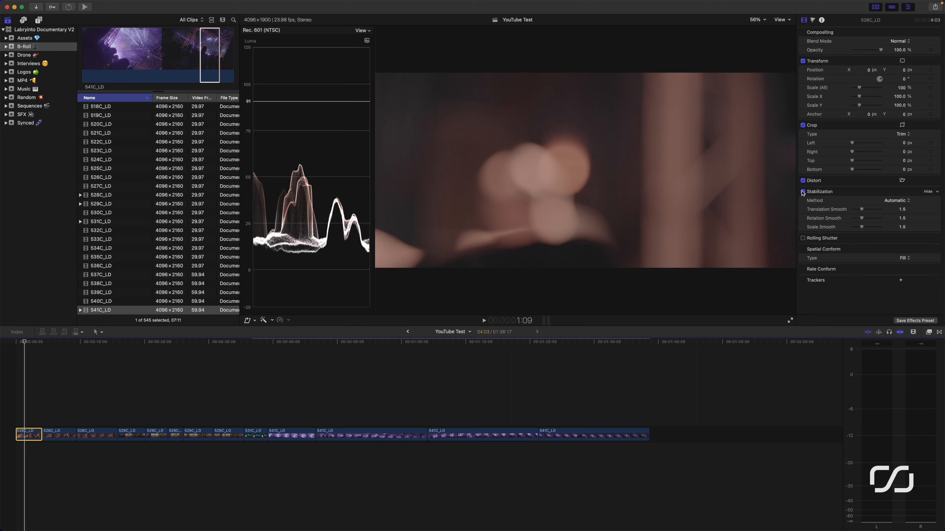
pyautogui.press('space')
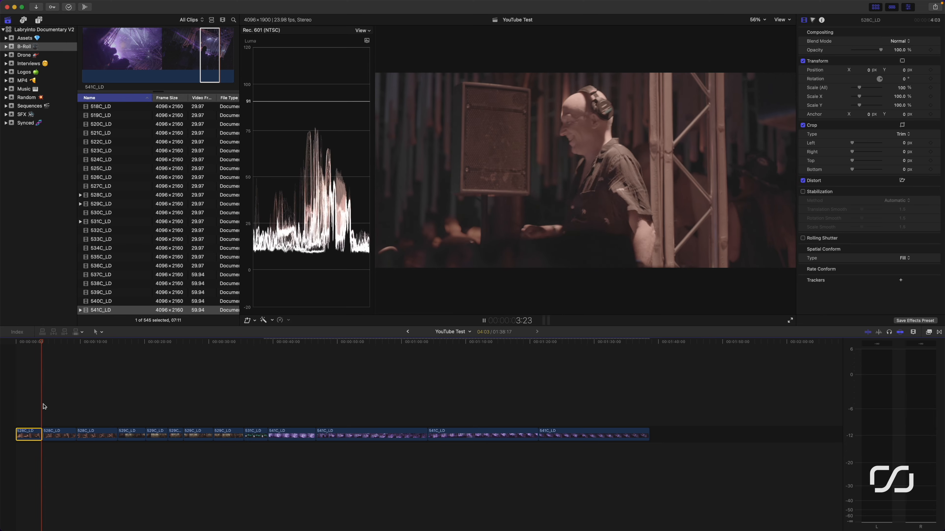
# Trim a few frames off the start of the second 528C_LD clip and the end of the third.
pyautogui.moveTo(41, 435); pyautogui.dragTo(43, 433)
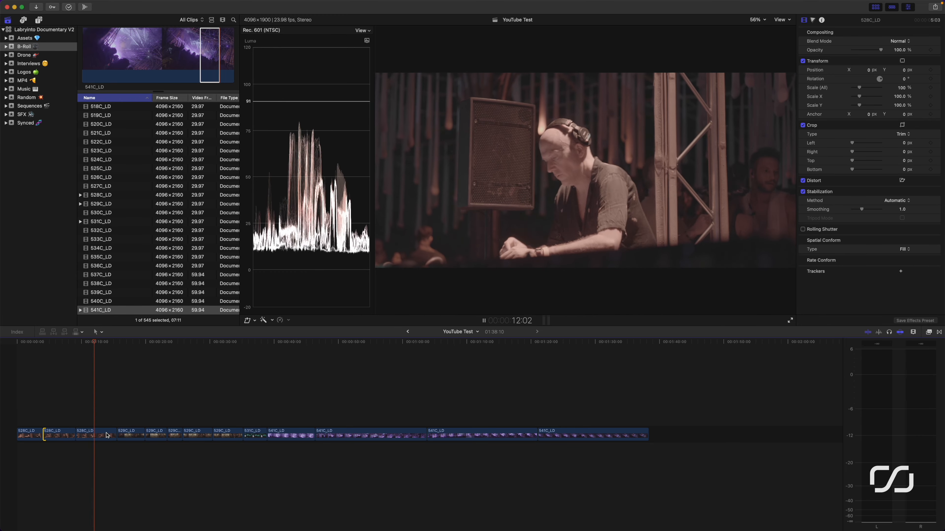
pyautogui.moveTo(113, 434); pyautogui.dragTo(112, 437)
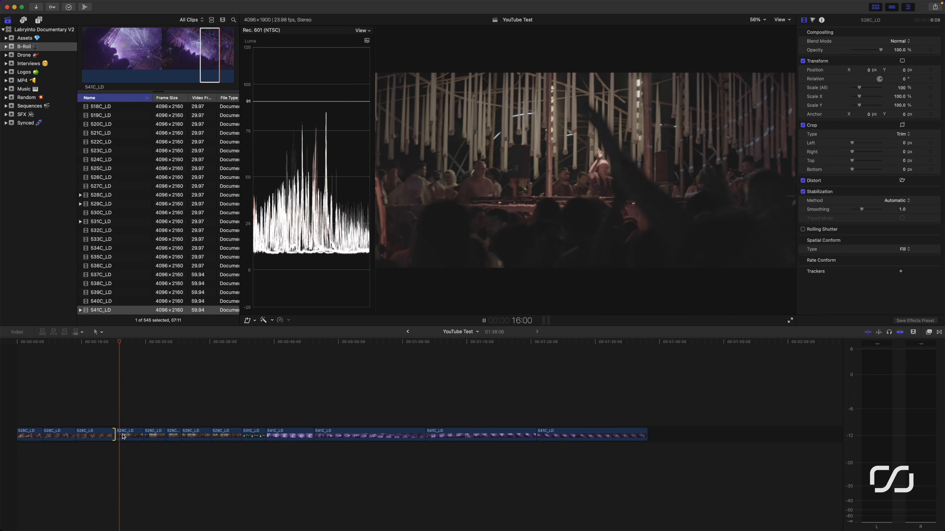
# Review the stabilization methods for the first 529C_LD timeline clip, keep Automatic, and play through the following clips.
pyautogui.click(123, 436)
pyautogui.press('space')
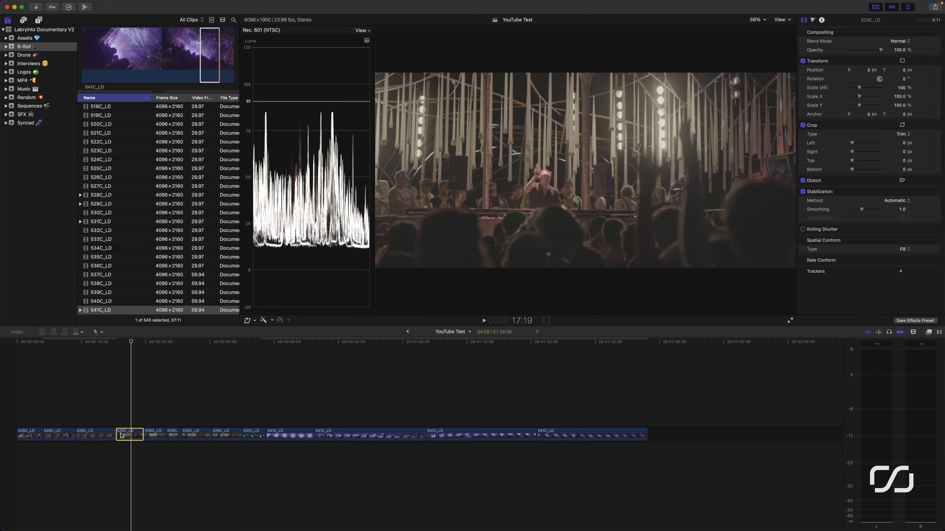
pyautogui.click(900, 200)
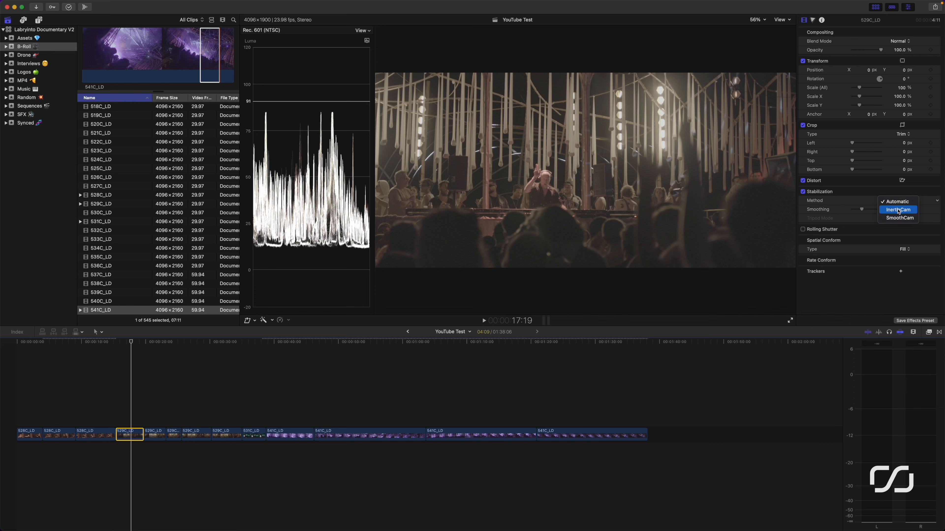
pyautogui.click(898, 196)
pyautogui.press('space')
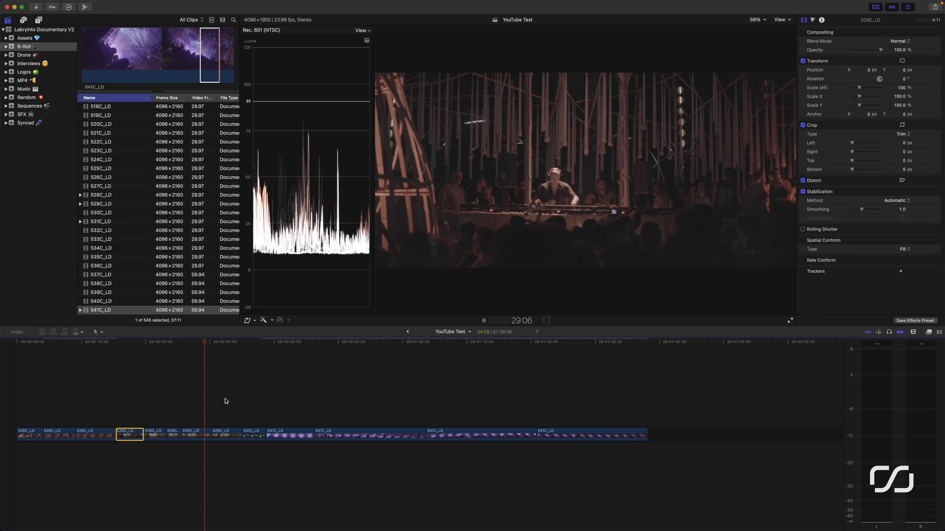
# Preview the 531C_LD timeline clip, turn on its Stabilization and play it again.
pyautogui.press('space')
pyautogui.press('space')
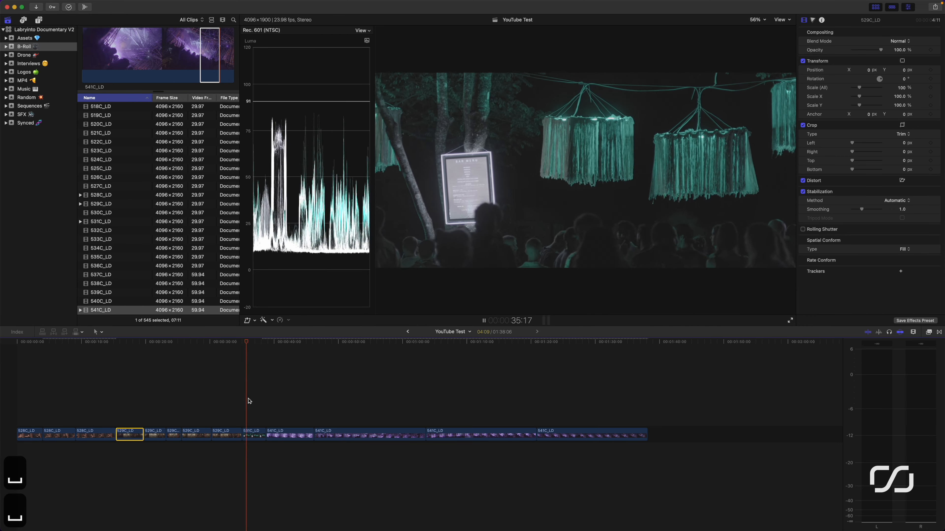
pyautogui.press('space')
pyautogui.click(248, 434)
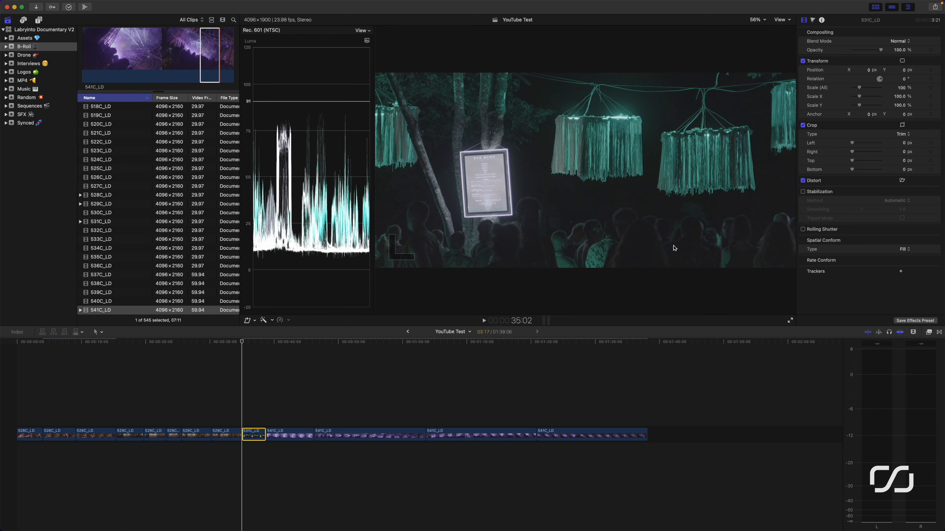
pyautogui.press('space')
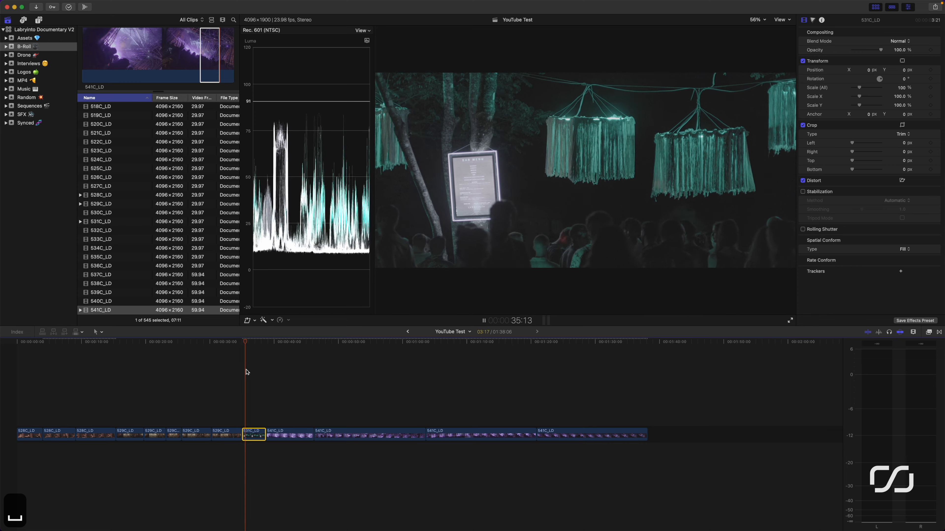
pyautogui.press('space')
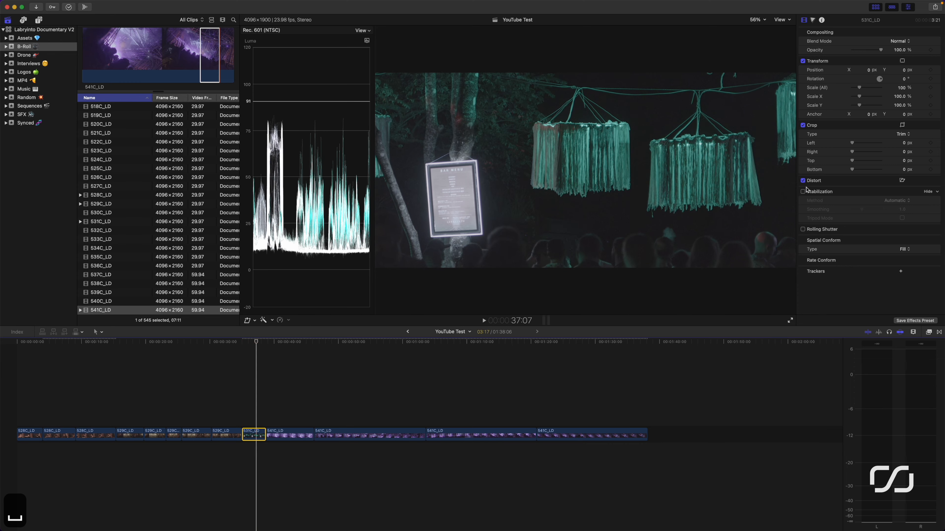
pyautogui.press('space')
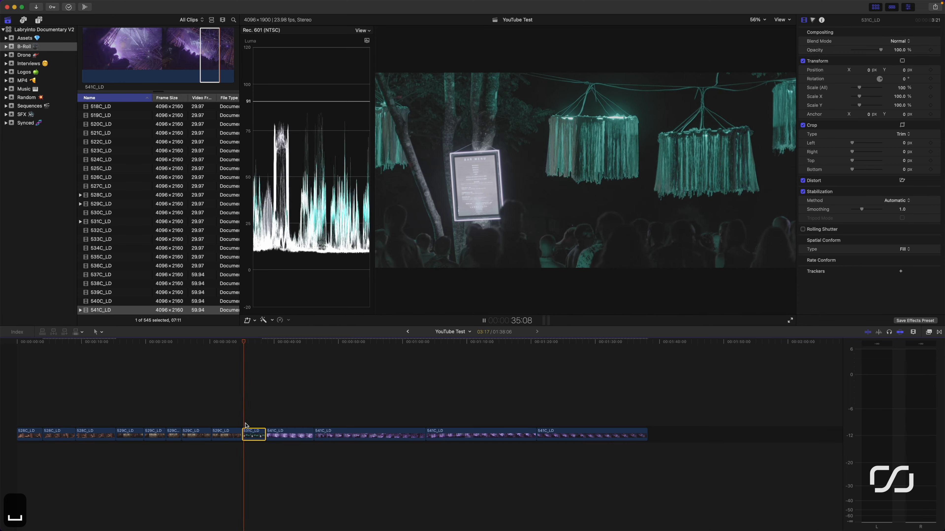
pyautogui.press('space')
# Set the stabilization Smoothing of the 531C_LD clip to 3.0 and play the clip to check it.
pyautogui.click(902, 209)
pyautogui.write('3')
pyautogui.press('Return')
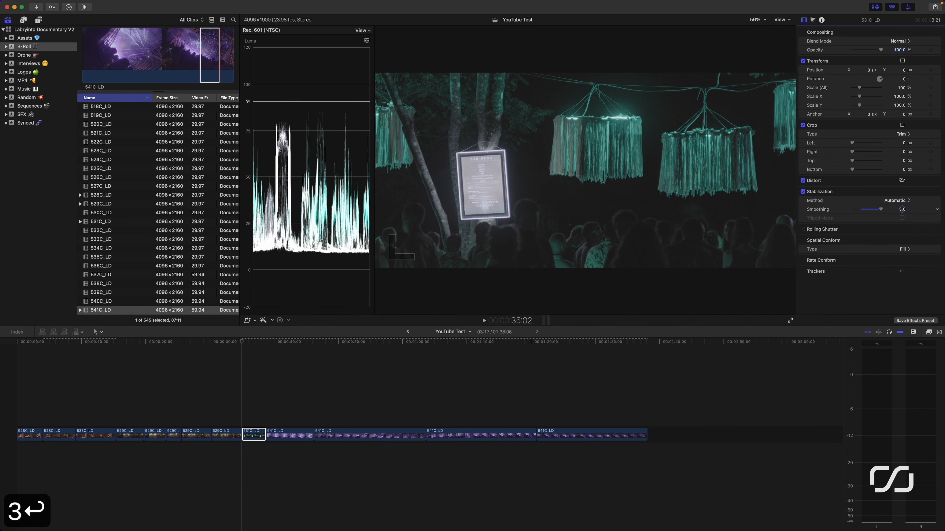
pyautogui.press('space')
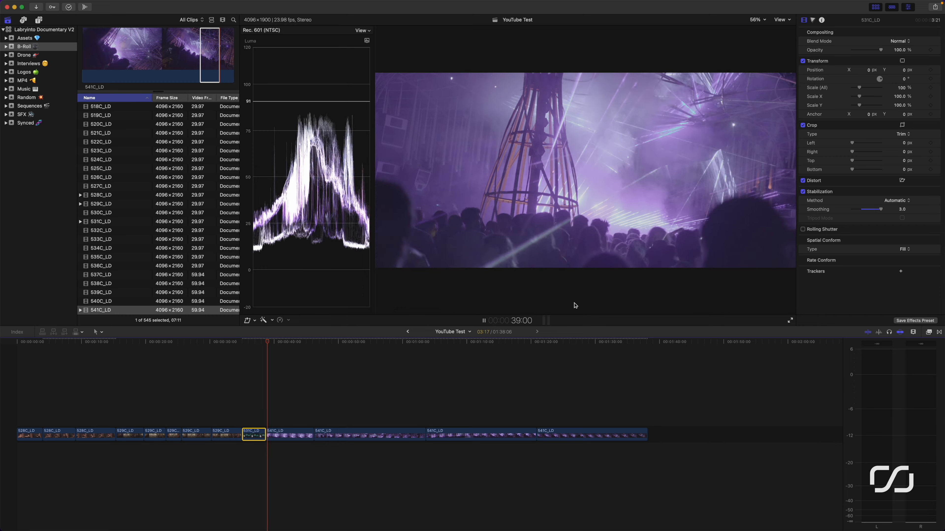
pyautogui.press('space')
pyautogui.press('space')
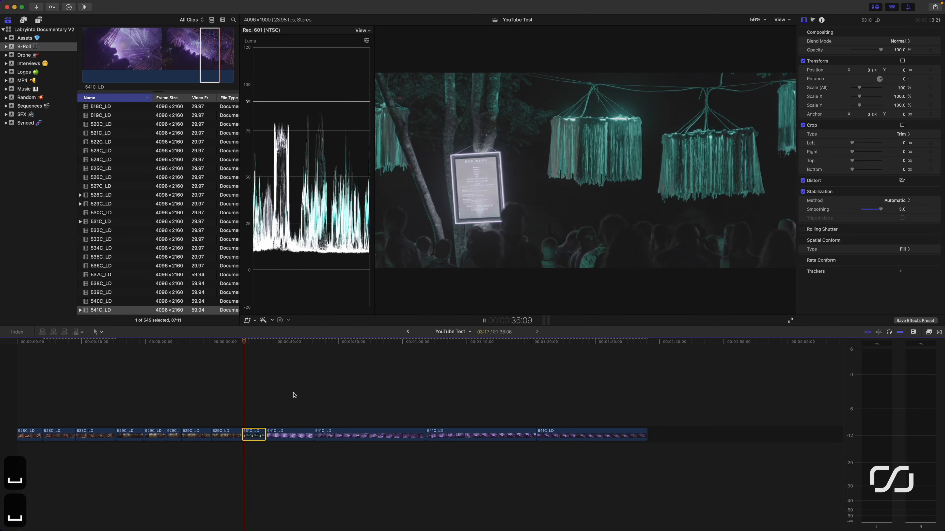
pyautogui.press('space')
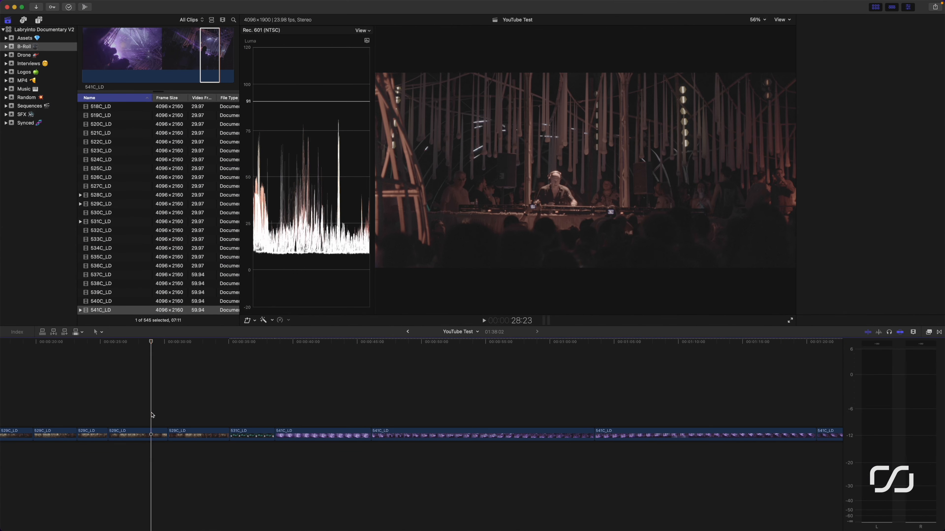
pyautogui.click(148, 434)
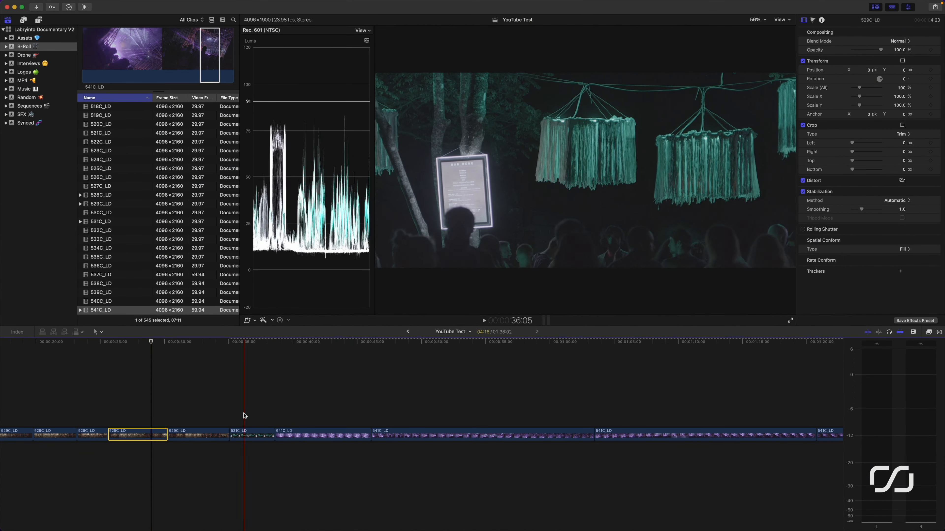
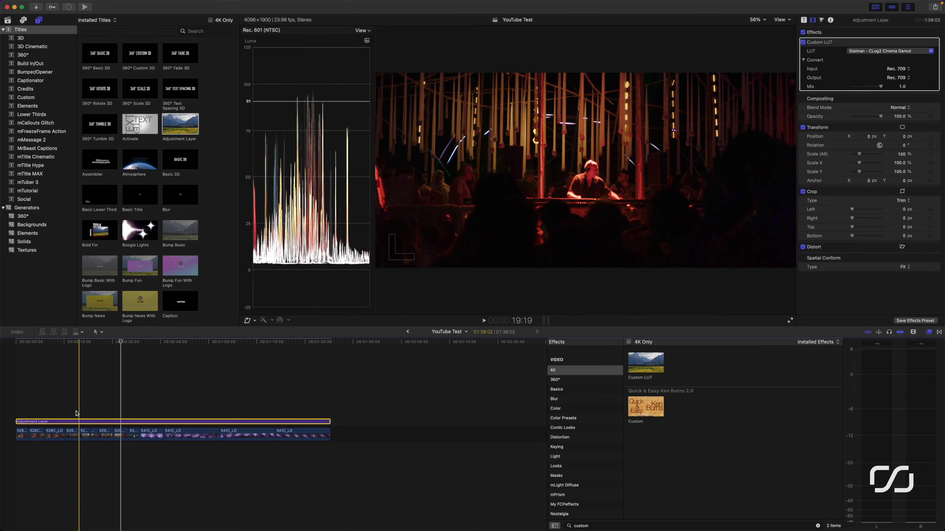
# Add a second Custom LUT effect to the adjustment layer and choose the Stalman-Film01-Rec709 LUT for it.
pyautogui.click(91, 412)
pyautogui.moveTo(659, 368); pyautogui.dragTo(93, 422)
pyautogui.click(870, 104)
pyautogui.moveTo(872, 146)
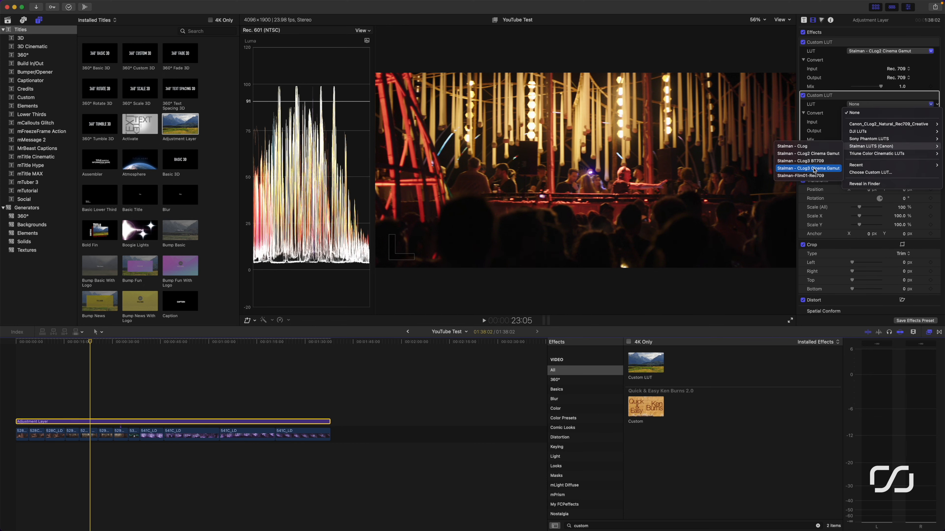
pyautogui.click(800, 176)
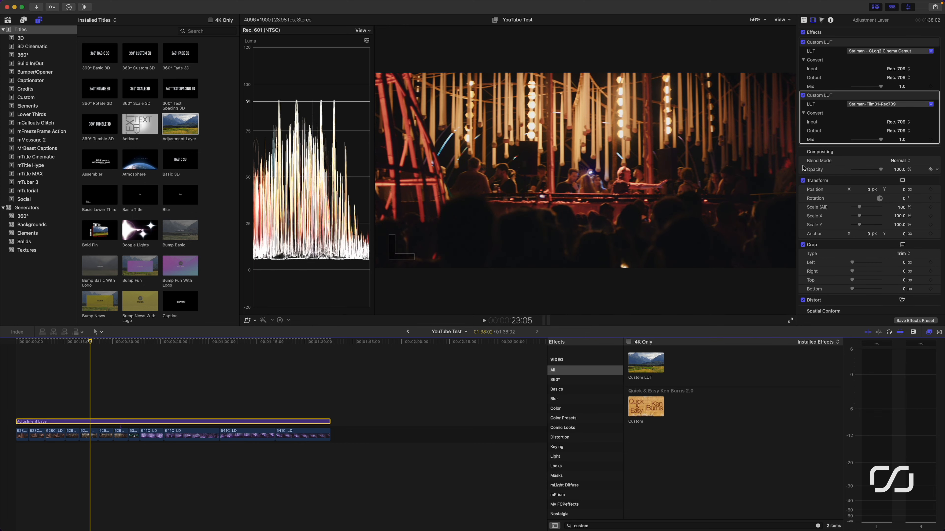
# Compare the first 541C_LD clip with the adjustment layer's Stalman-Film01-Rec709 LUT off and on, leaving it on.
pyautogui.click(146, 421)
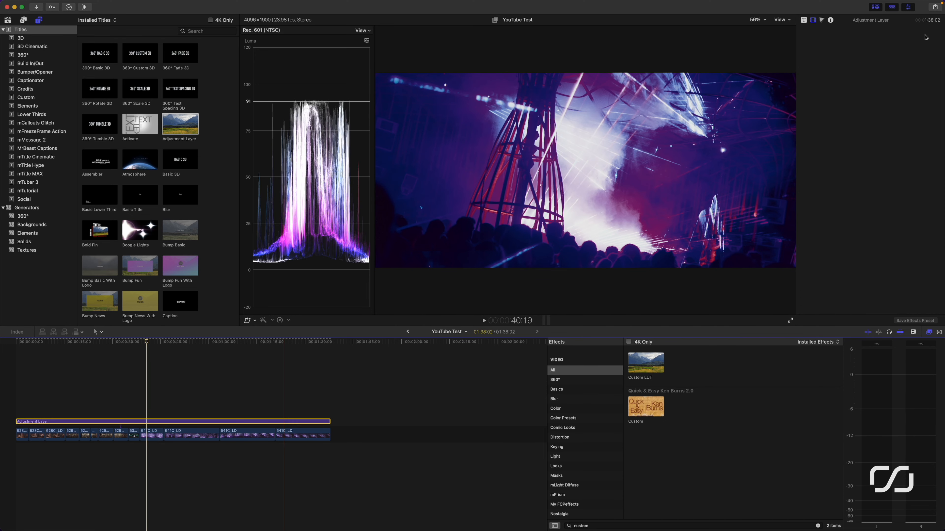
pyautogui.click(803, 95)
pyautogui.click(803, 96)
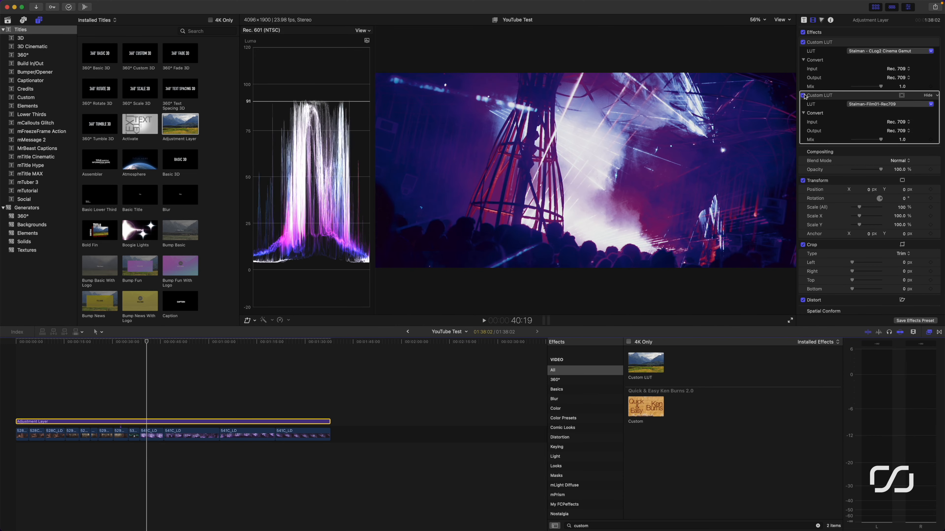
pyautogui.click(804, 96)
pyautogui.click(804, 96)
pyautogui.click(804, 96)
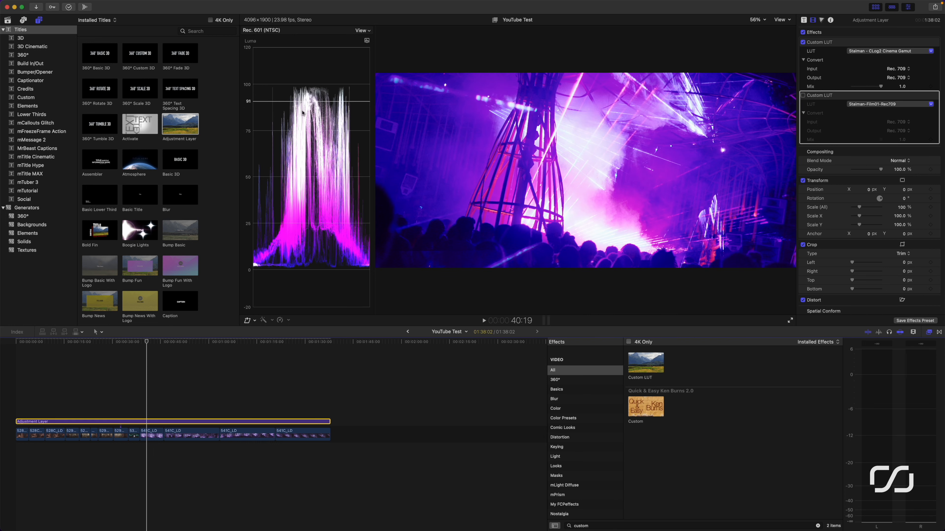
pyautogui.click(804, 96)
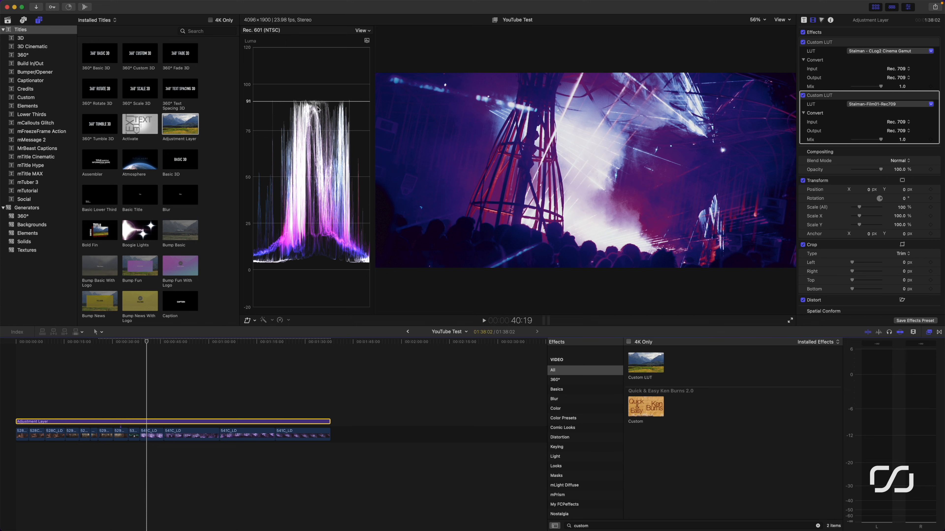
pyautogui.click(803, 95)
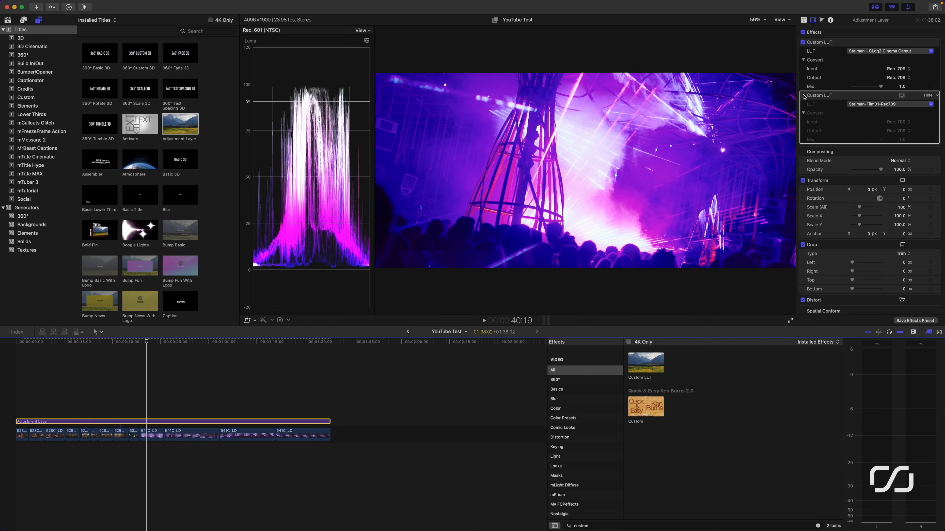
pyautogui.click(802, 95)
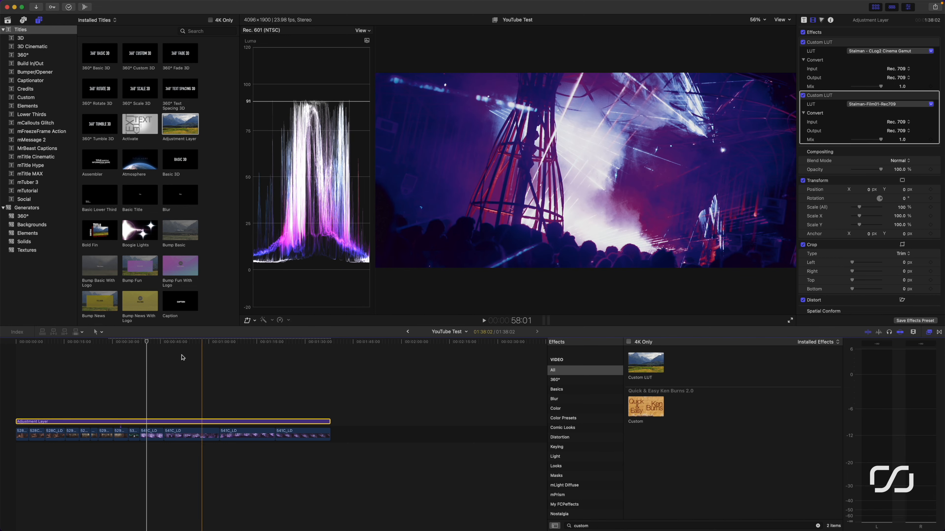
# Collapse the first Custom LUT's settings and set the adjustment layer's global Color Board saturation to 20%.
pyautogui.click(154, 383)
pyautogui.click(622, 526)
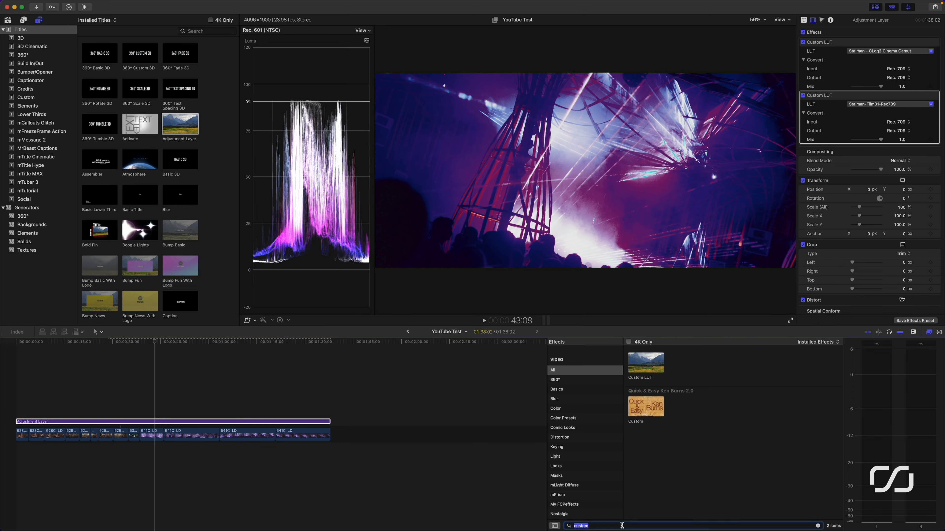
pyautogui.click(929, 42)
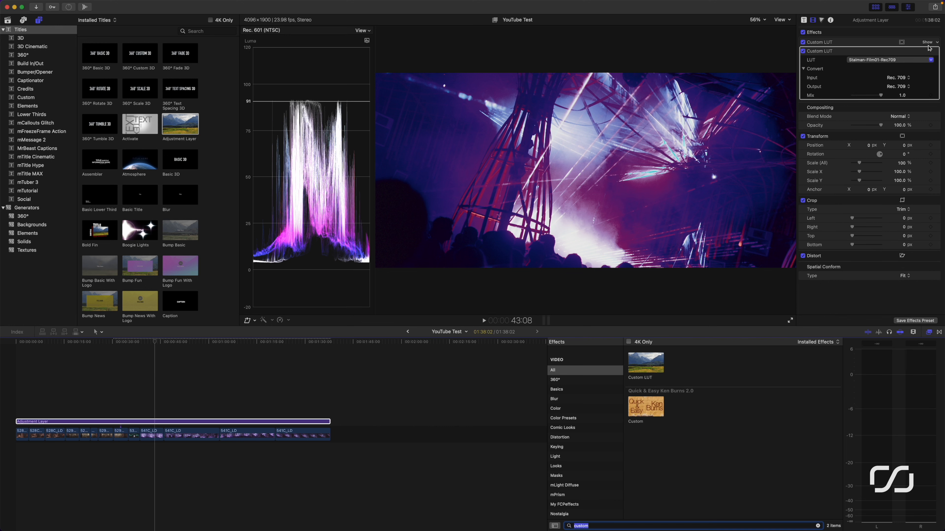
pyautogui.click(821, 20)
pyautogui.click(857, 43)
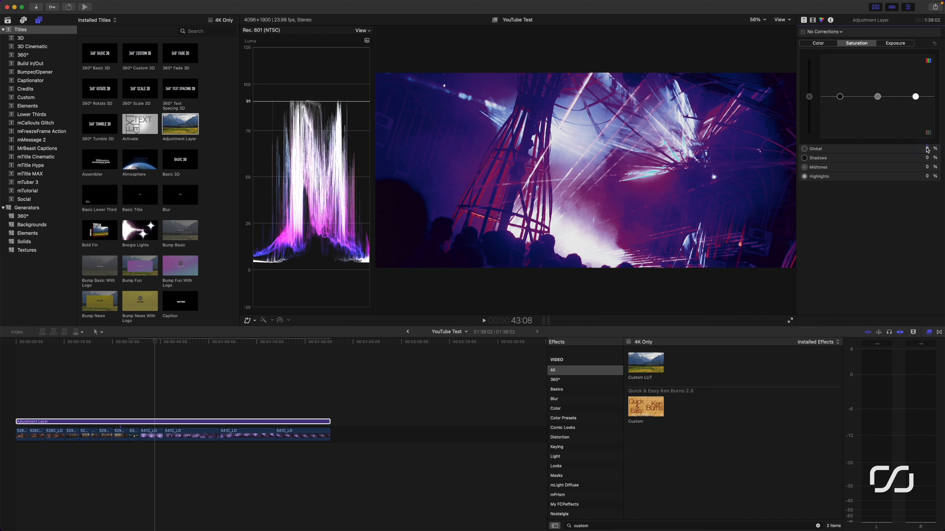
pyautogui.write('20')
pyautogui.press('Return')
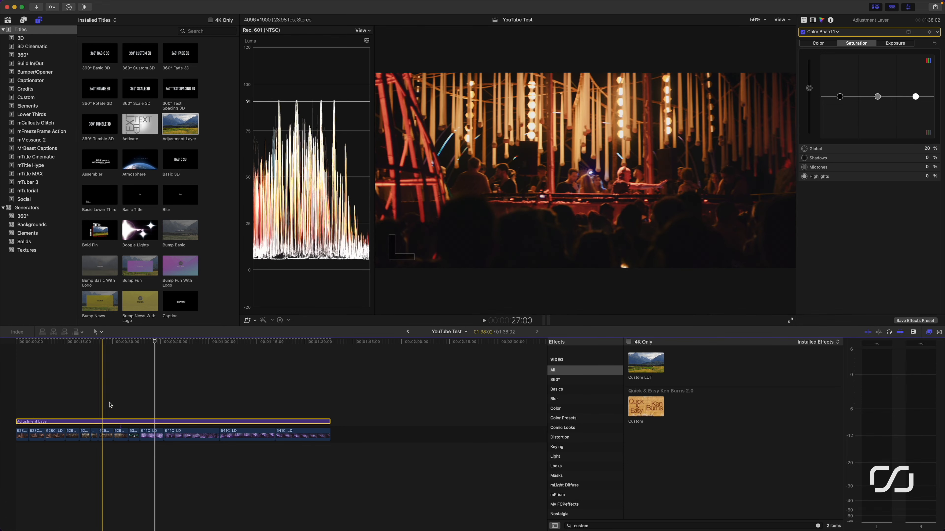
# Add the Halo effect to the adjustment layer and set its Mix to 35%.
pyautogui.click(79, 421)
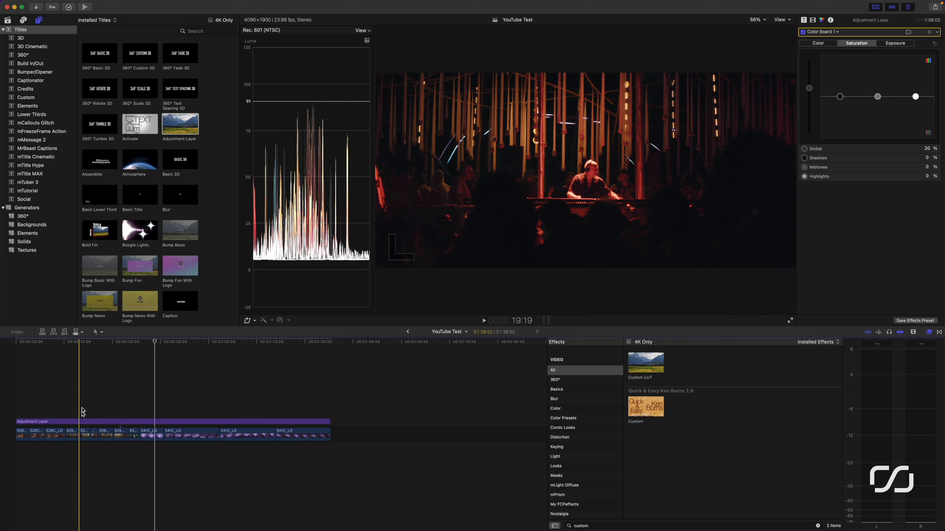
pyautogui.click(645, 525)
pyautogui.write('halo')
pyautogui.click(646, 362)
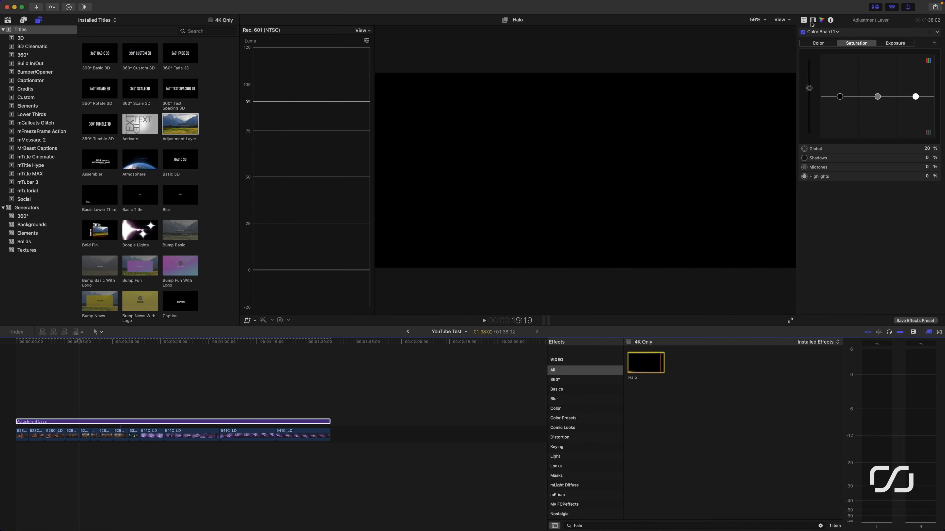
pyautogui.click(813, 20)
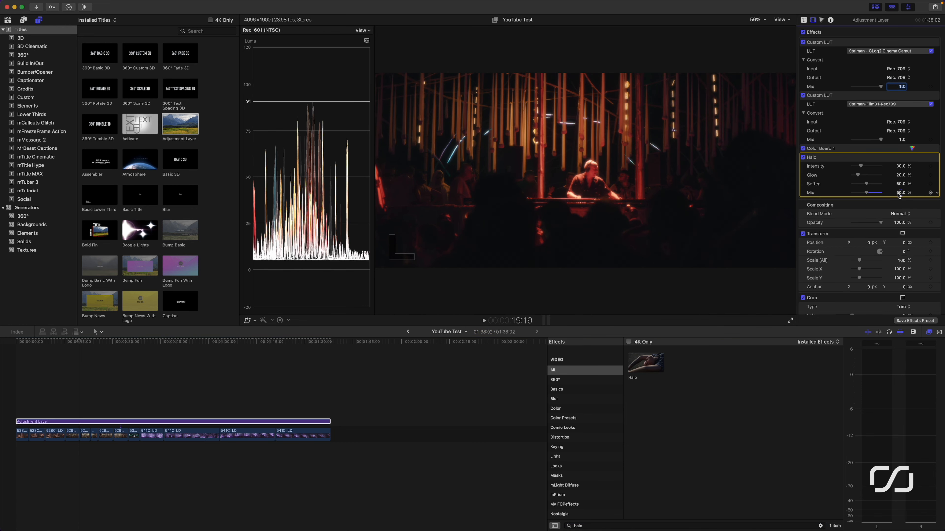
pyautogui.click(899, 193)
pyautogui.write('35')
pyautogui.press('Return')
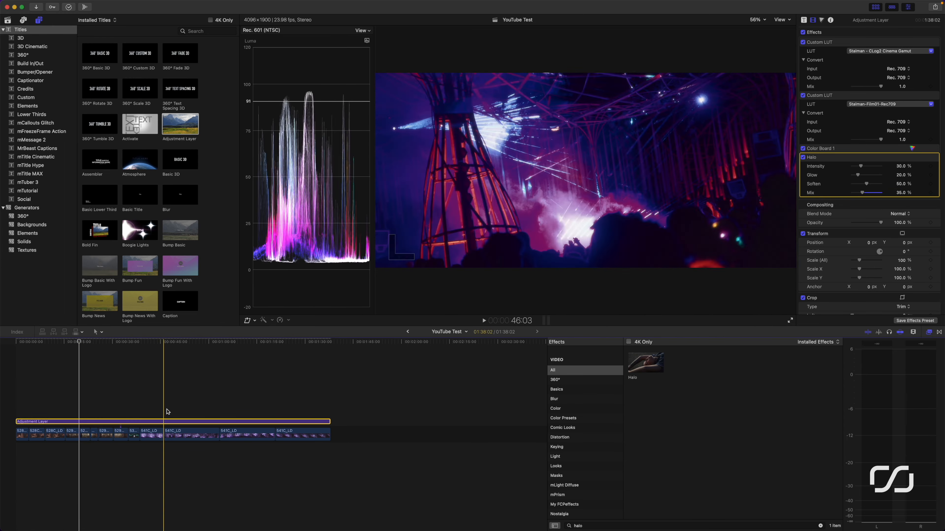
# Compare the first 541C_LD clip with the adjustment layer's Halo effect off and on, leaving it on.
pyautogui.click(149, 411)
pyautogui.click(149, 422)
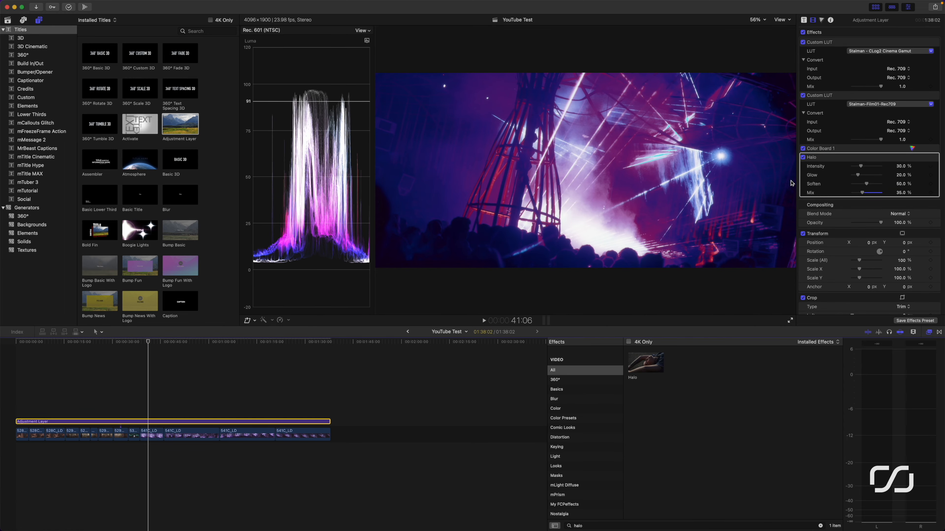
pyautogui.click(804, 158)
pyautogui.click(804, 157)
pyautogui.click(803, 158)
pyautogui.click(803, 158)
# Collapse the remaining settings of both Custom LUT effects and the Halo effect.
pyautogui.click(929, 42)
pyautogui.click(928, 51)
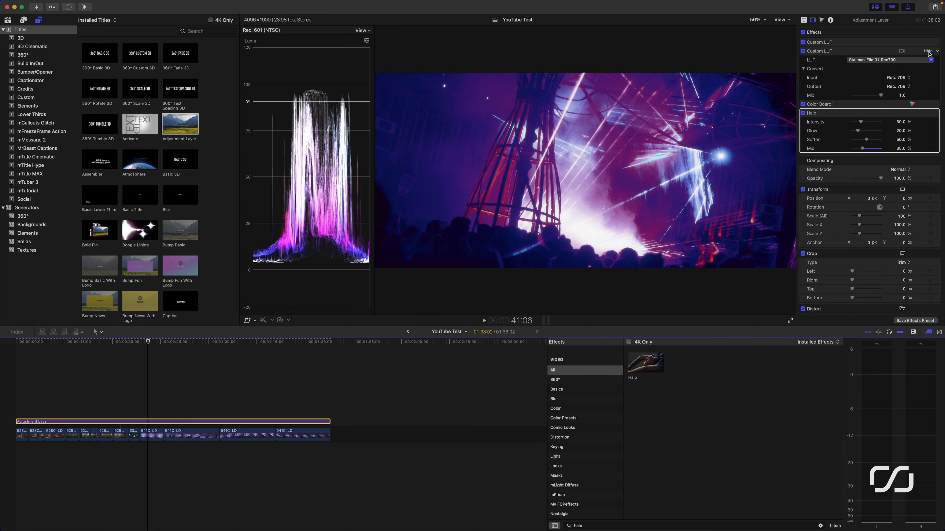
pyautogui.click(928, 69)
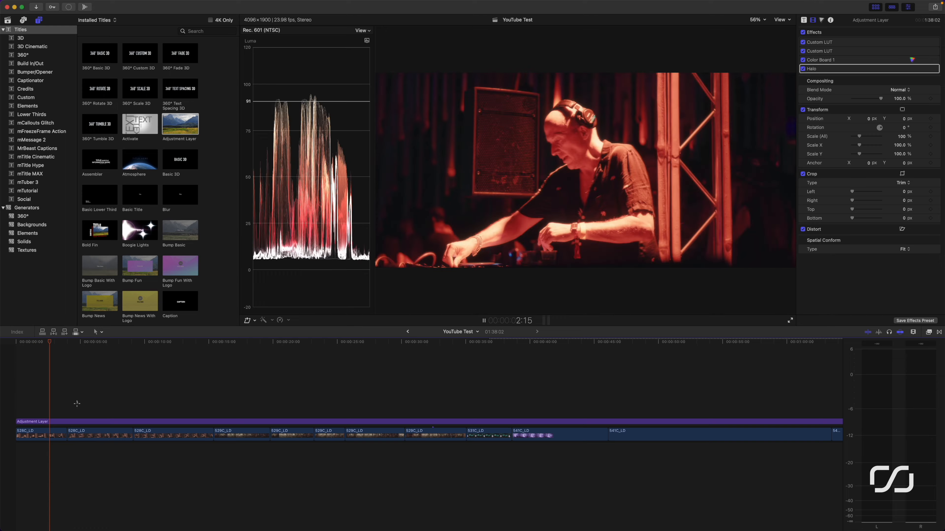
# Play into the second 528C_LD timeline clip and select it.
pyautogui.click(77, 404)
pyautogui.click(84, 432)
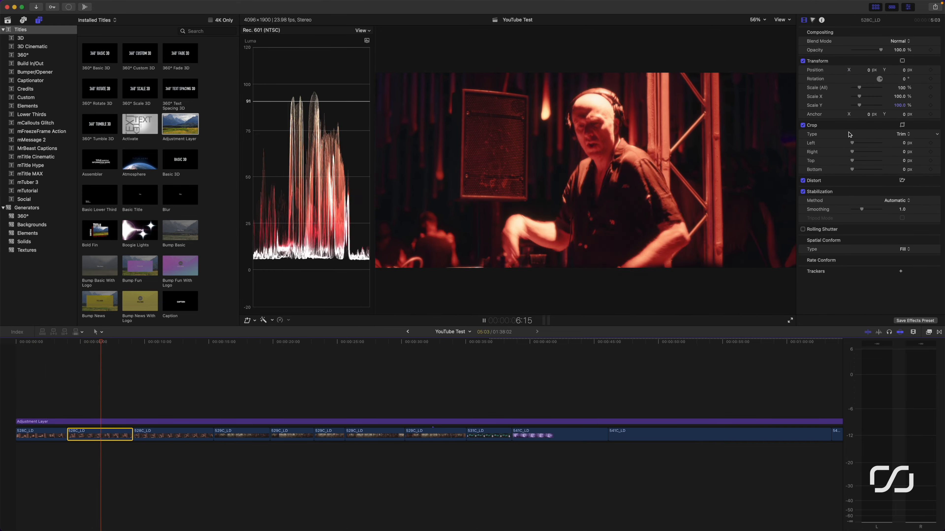
pyautogui.press('XF86MonBrightnessUp')
pyautogui.press('XF86MonBrightnessUp')
pyautogui.press('XF86MonBrightnessUp')
pyautogui.press('XF86MonBrightnessUp')
pyautogui.press('XF86MonBrightnessUp')
pyautogui.press('XF86MonBrightnessUp')
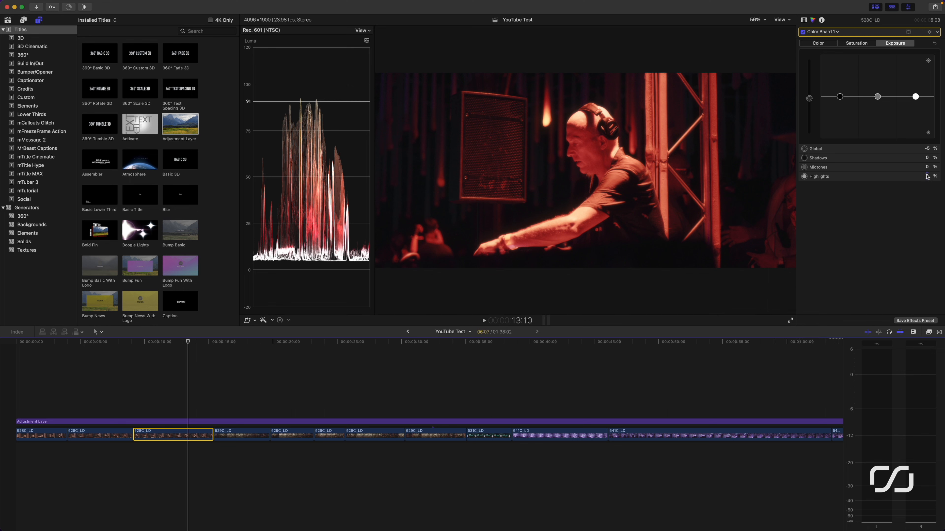
# Lower the Highlights exposure of the third 528C_LD timeline clip to -8%.
pyautogui.moveTo(927, 175); pyautogui.dragTo(928, 177)
# Try a Shadows exposure change and a value of 50% on the third 528C_LD clip, and undo both.
pyautogui.click(928, 158)
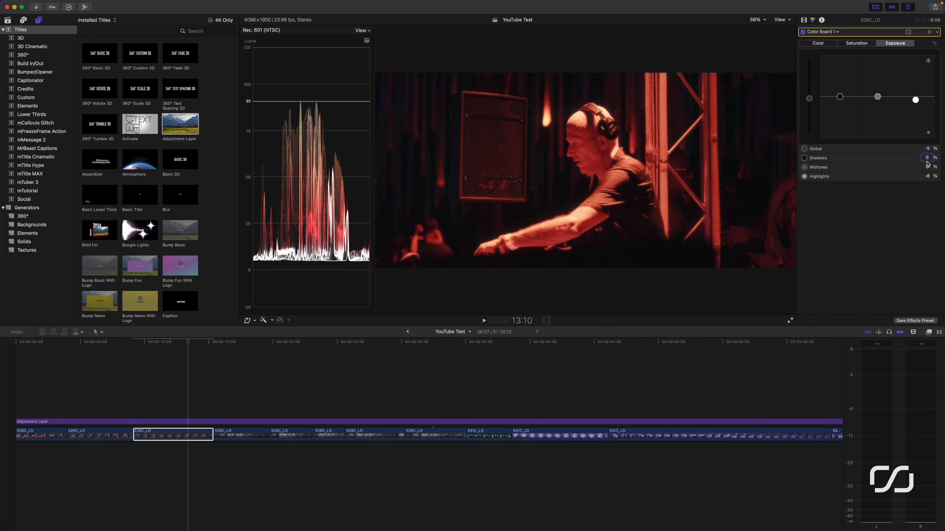
pyautogui.moveTo(927, 159); pyautogui.dragTo(926, 158)
pyautogui.press('super+z')
pyautogui.write('50')
pyautogui.press('Return')
pyautogui.press('super+z')
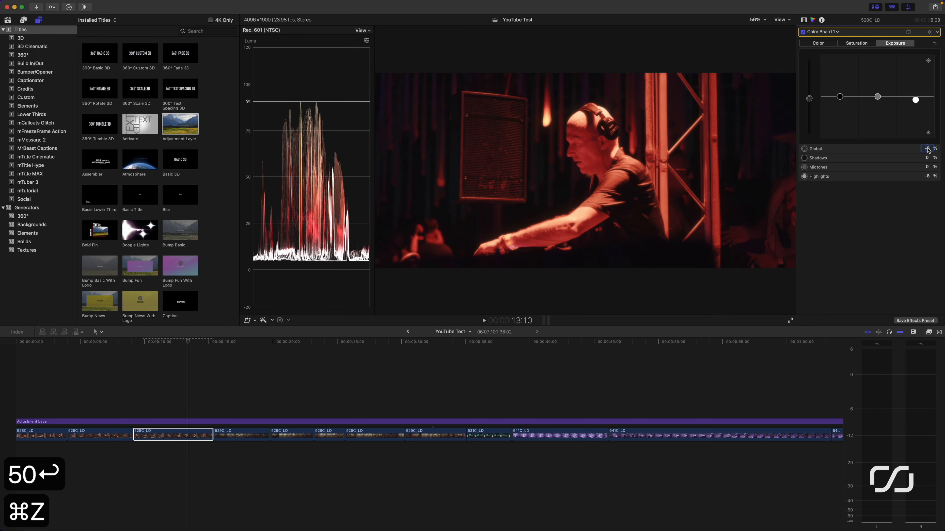
# Try a Global exposure of -2% on the third 528C_LD clip and return it to -5%.
pyautogui.write('-2')
pyautogui.press('Return')
pyautogui.write('-5')
pyautogui.press('Return')
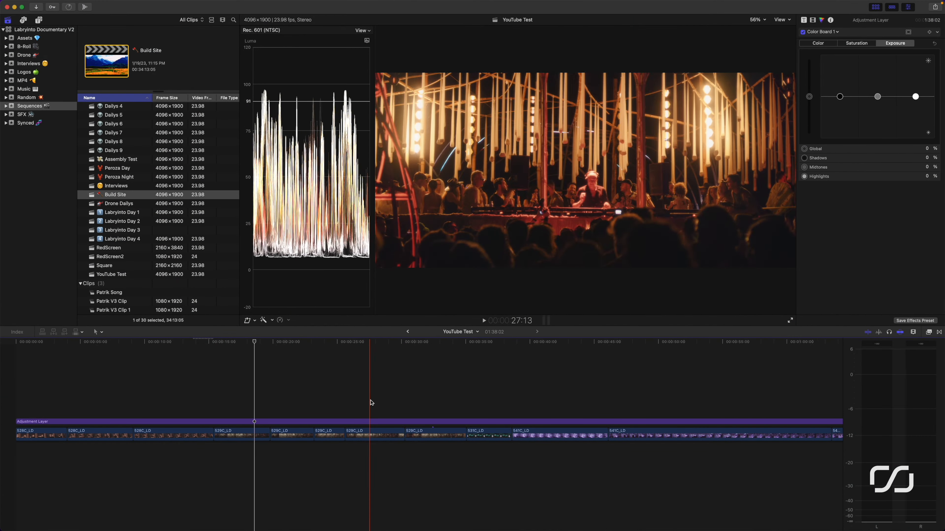
# Set the vertical position of the 529C_LD clip at 26:20 to 74 px.
pyautogui.click(360, 435)
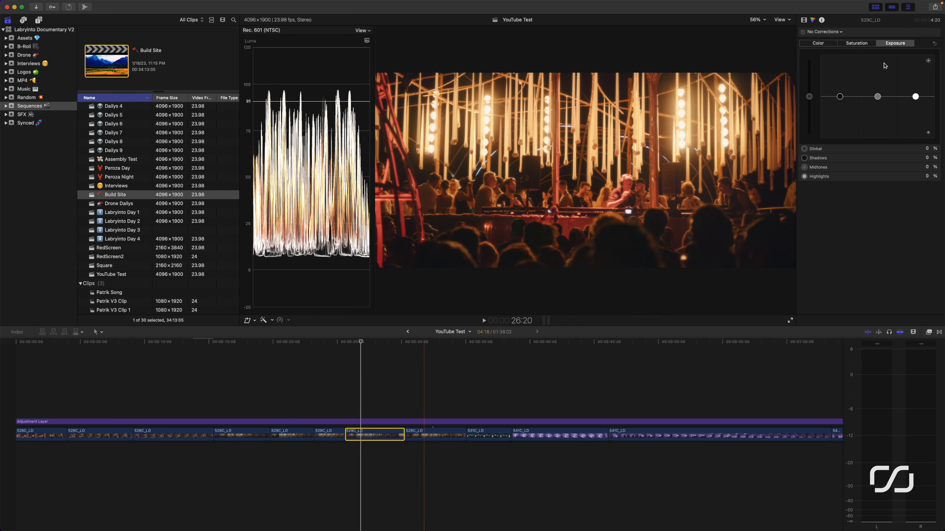
pyautogui.click(804, 20)
pyautogui.moveTo(907, 72); pyautogui.dragTo(906, 44)
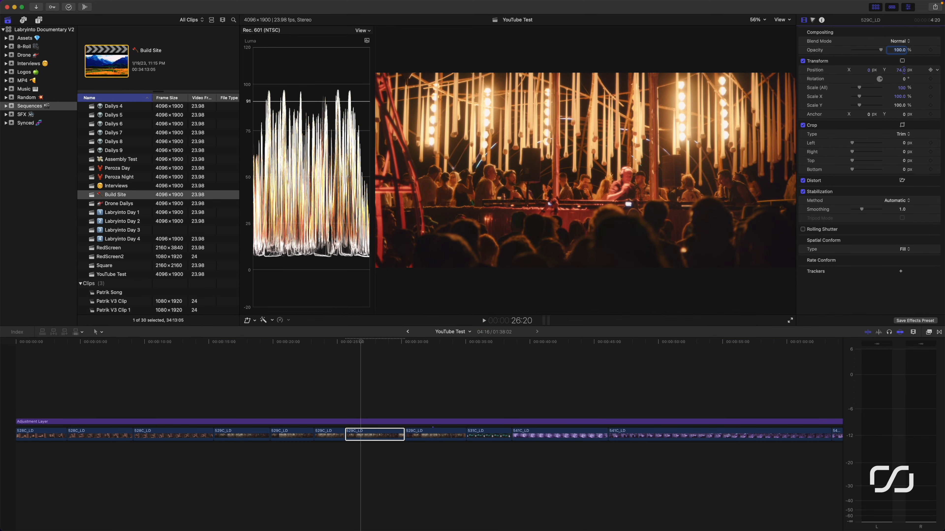
# Try an overall scale of 120% on the selected 529C_LD clip, play it back, and undo the scale change.
pyautogui.click(901, 87)
pyautogui.write('120')
pyautogui.press('Return')
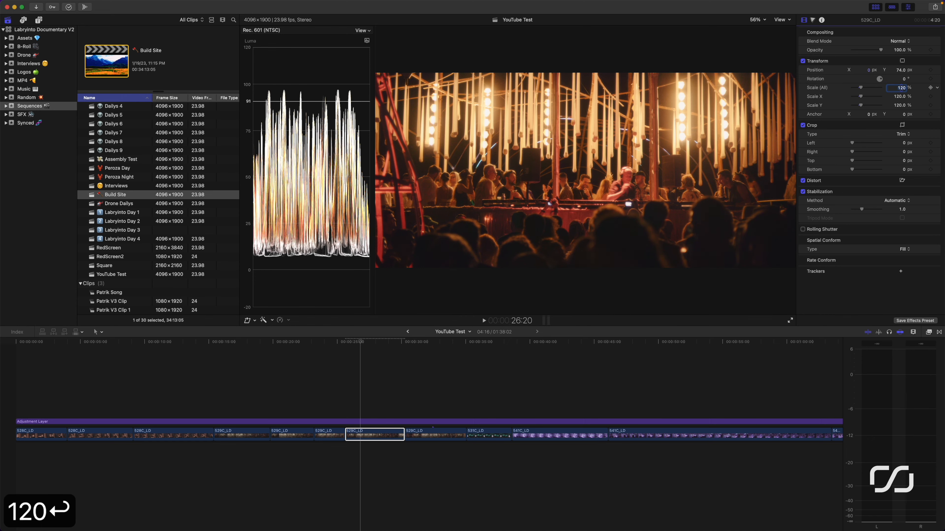
pyautogui.press('space')
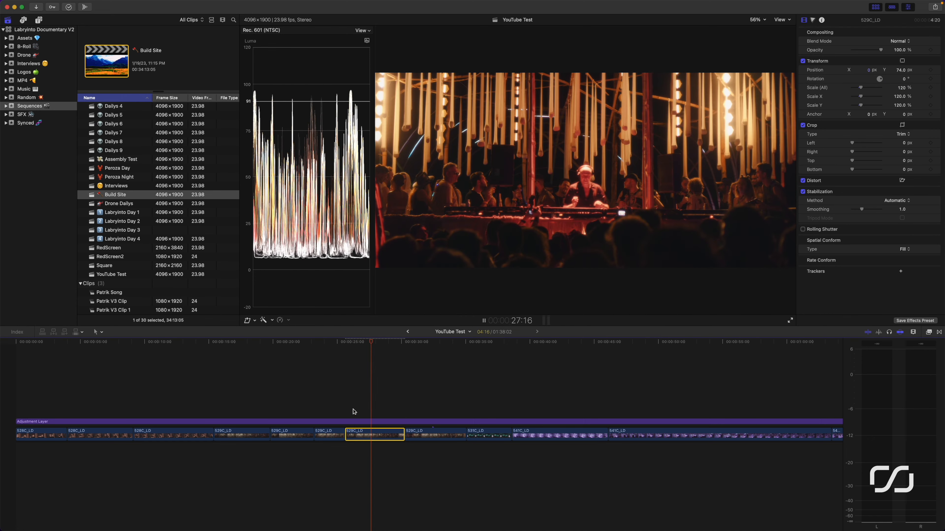
pyautogui.press('space')
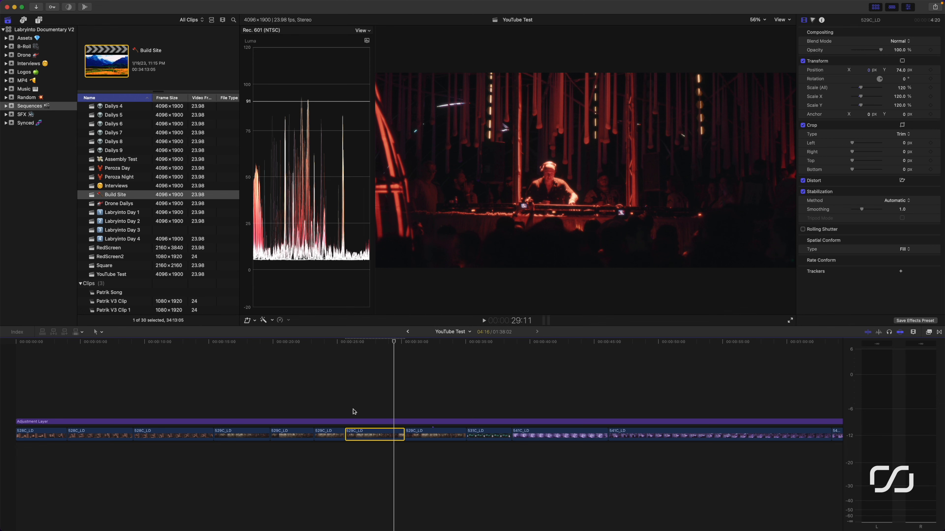
pyautogui.press('super+z')
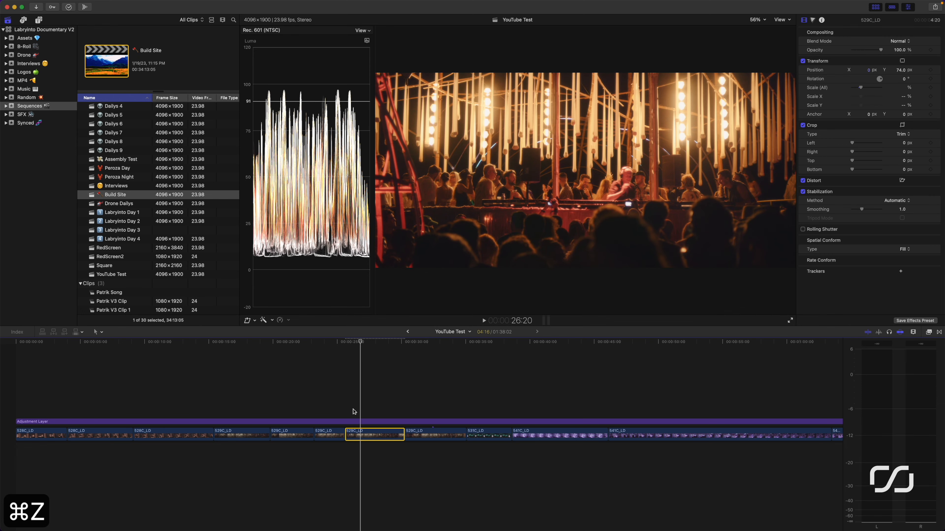